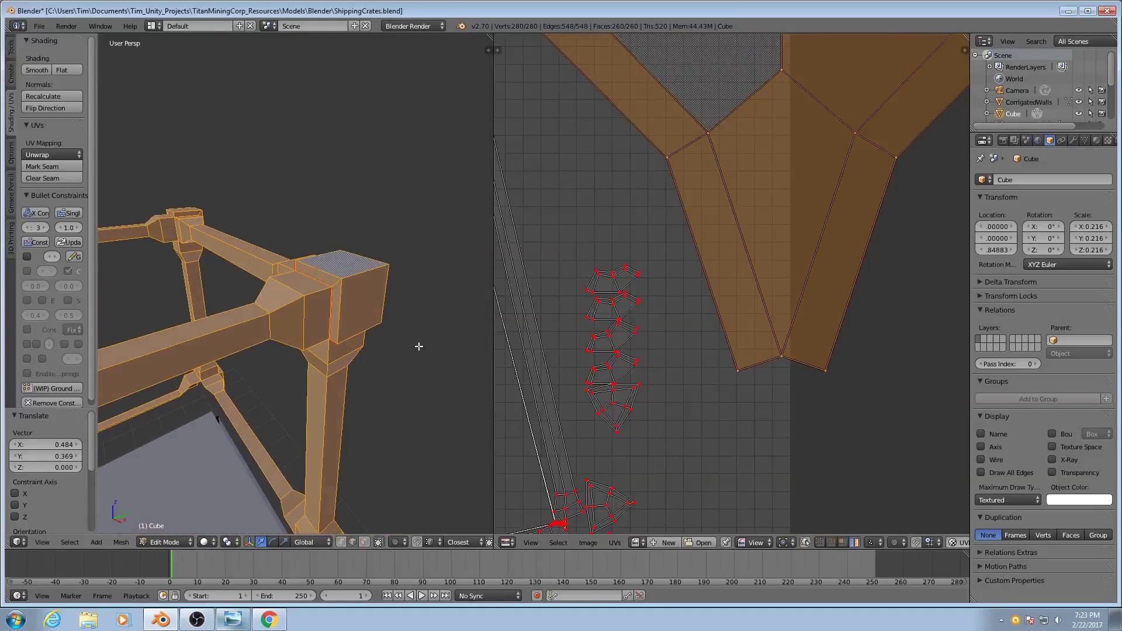
Select the short inner corner edge of the frame's top corner block and turn on selection sync between the mesh and UV layout.
scroll(418, 347, "up", 2)
scroll(784, 215, "down", 3)
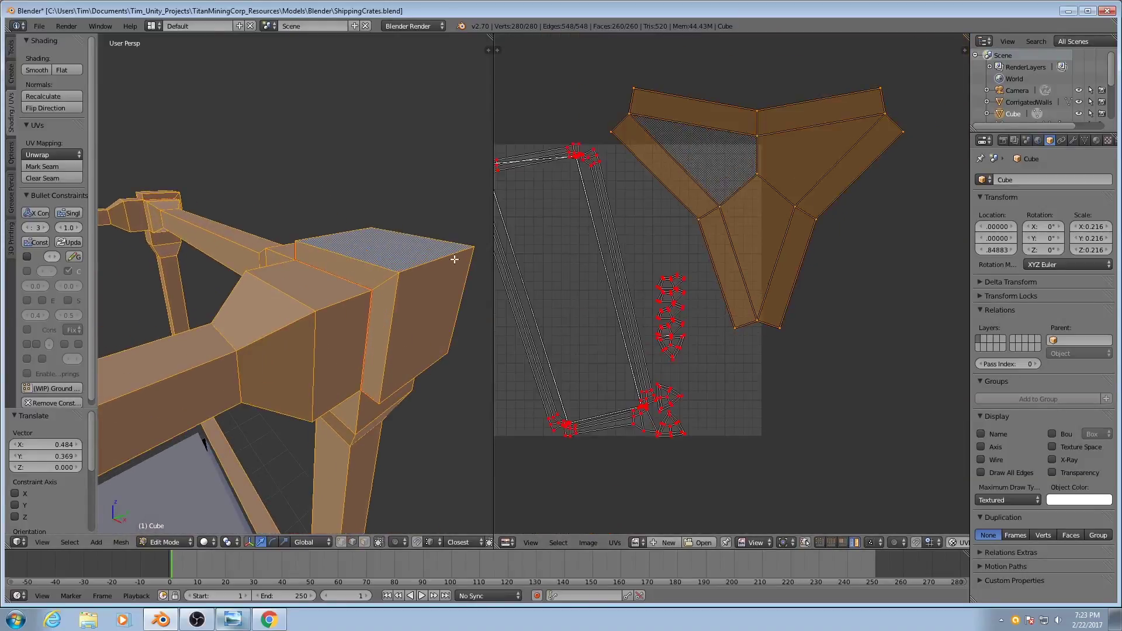
scroll(402, 291, "up", 3)
scroll(401, 288, "down", 3)
middle_click_drag(395, 288, 313, 286)
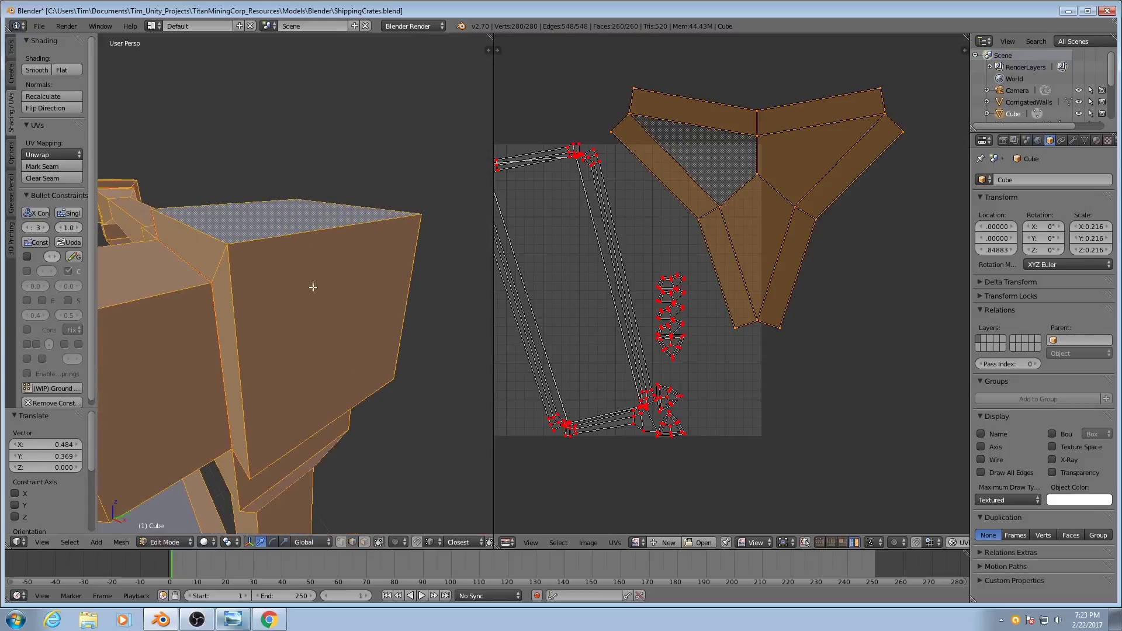
scroll(735, 211, "up", 4)
scroll(682, 285, "down", 2)
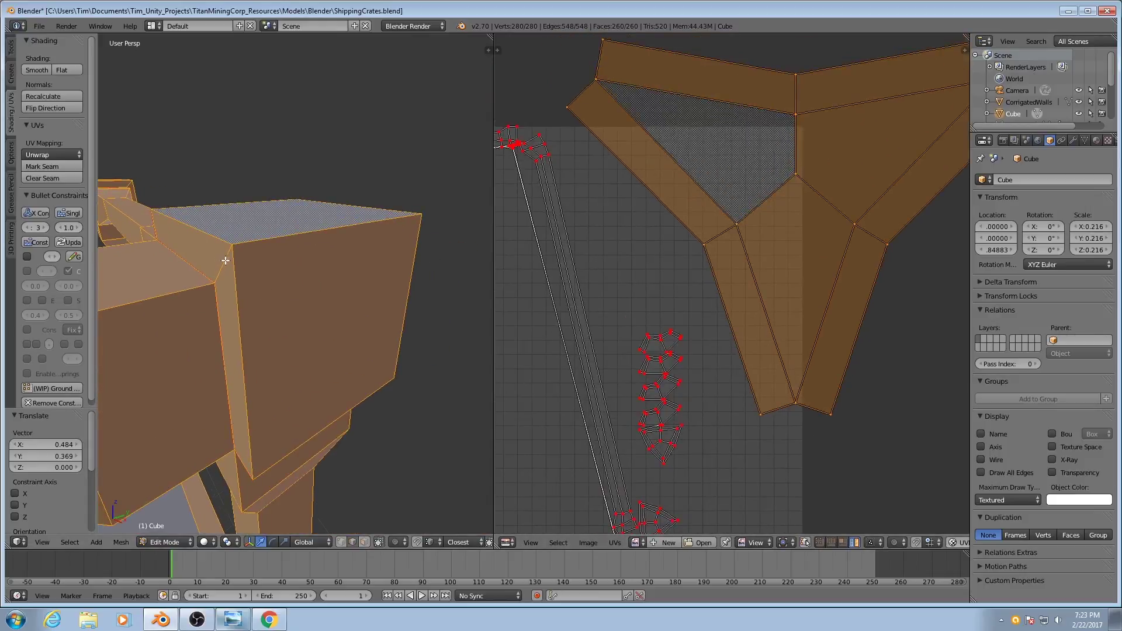
middle_click_drag(229, 262, 324, 284)
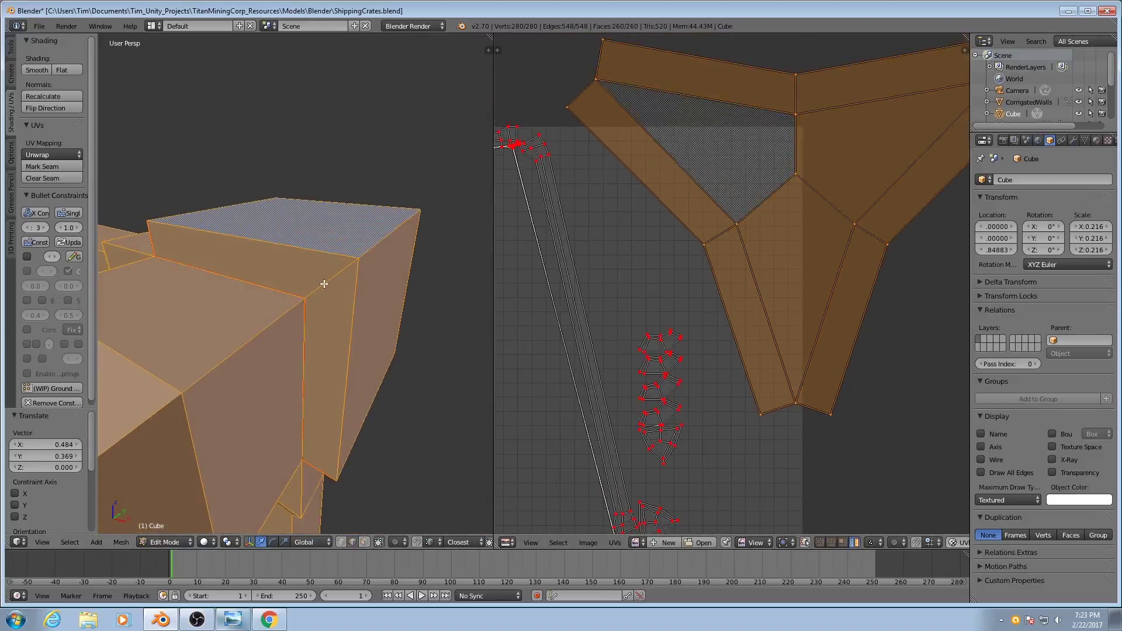
right_click(324, 284)
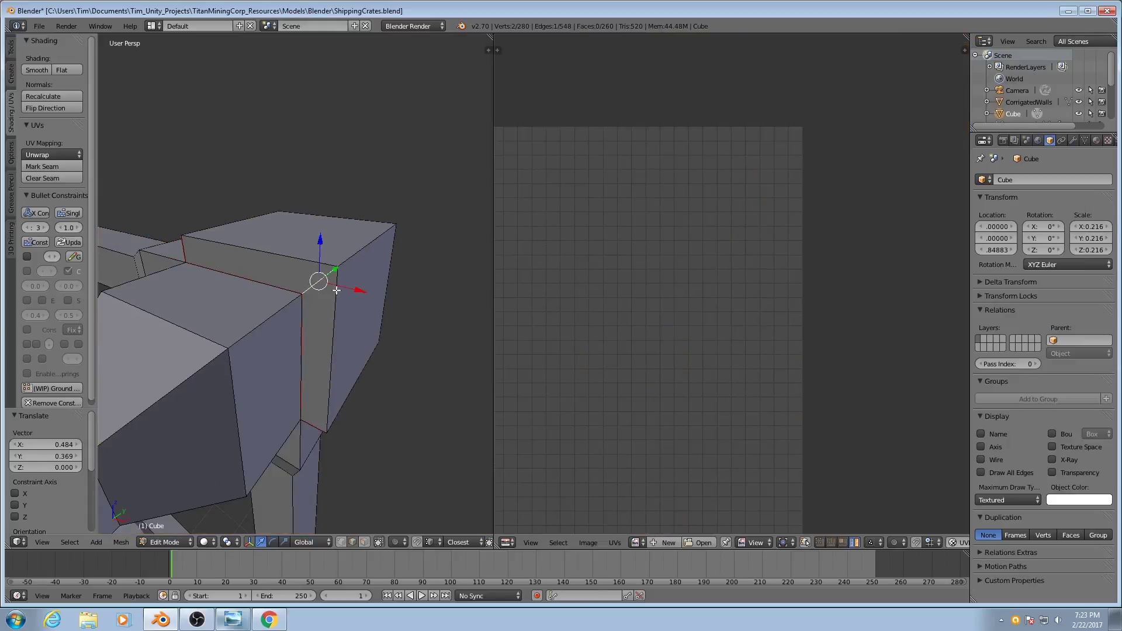
left_click(790, 542)
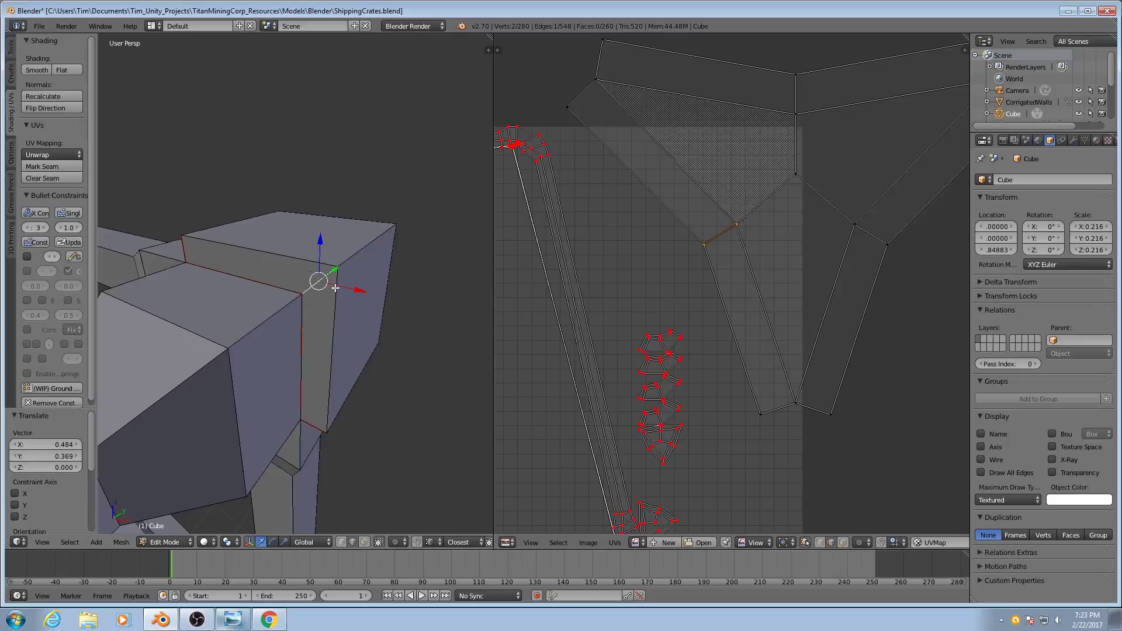
Add the other two short corner edges on the block's inner rim to the selection and mark all three as seams.
scroll(325, 285, "down", 2)
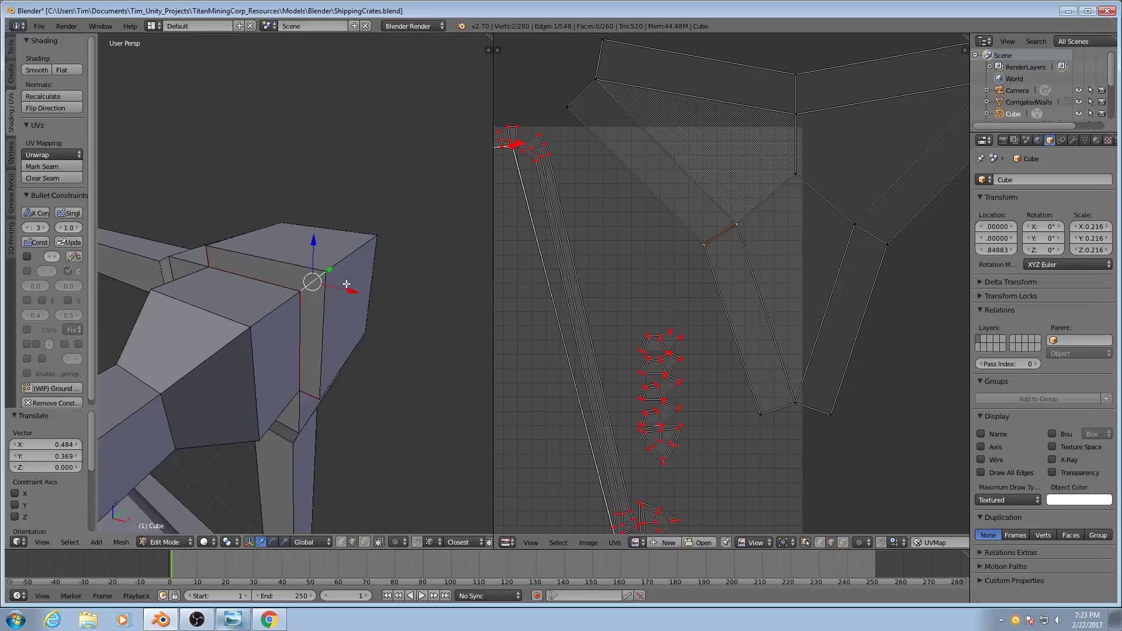
middle_click_drag(316, 282, 244, 238)
scroll(243, 238, "up", 2)
right_click(243, 260, "shift")
scroll(243, 260, "down", 2)
middle_click_drag(376, 321, 312, 329)
scroll(312, 329, "up", 2)
right_click(325, 244, "shift")
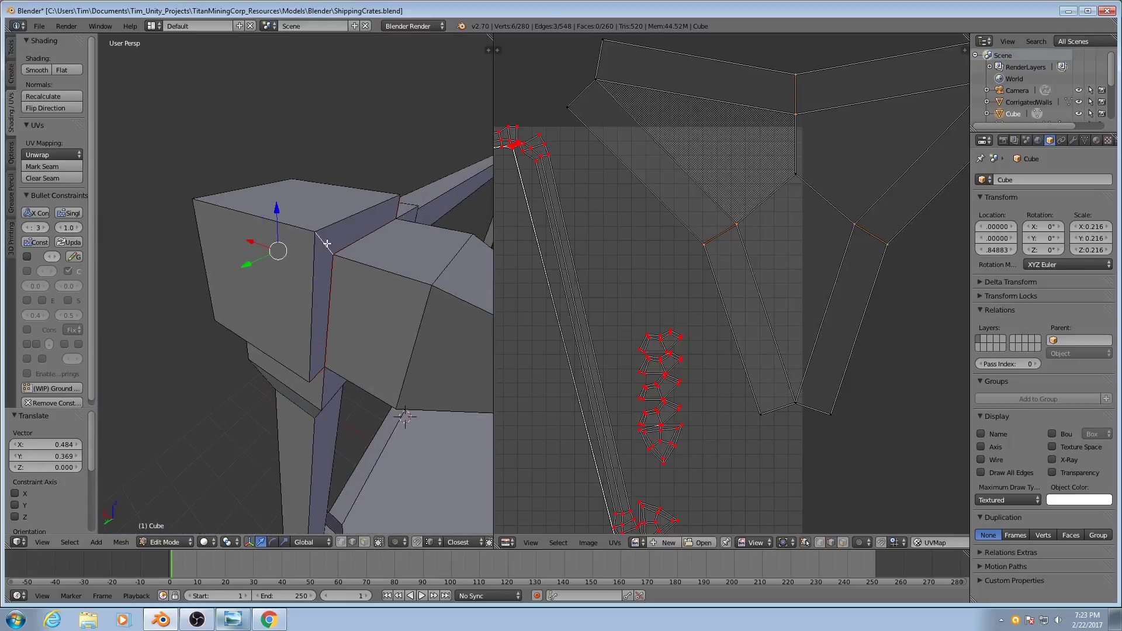
middle_click_drag(320, 286, 350, 279)
key("ctrl+e")
left_click(331, 296)
Select the entire frame mesh and unwrap it with the new corner seams.
key("a")
key("a")
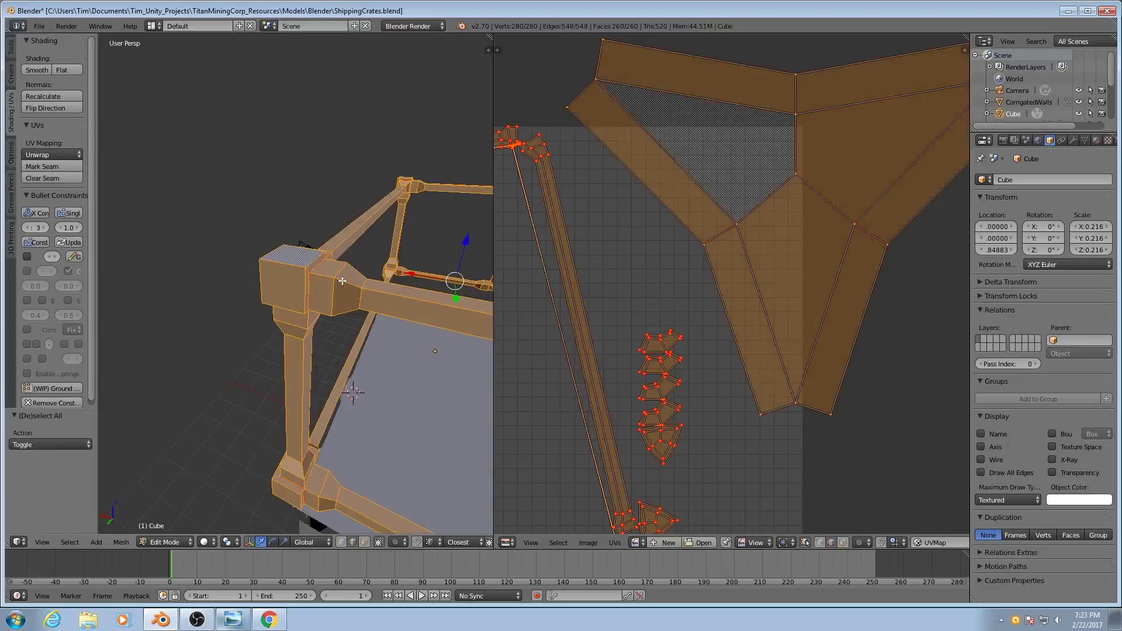
scroll(336, 282, "up", 4)
key("u")
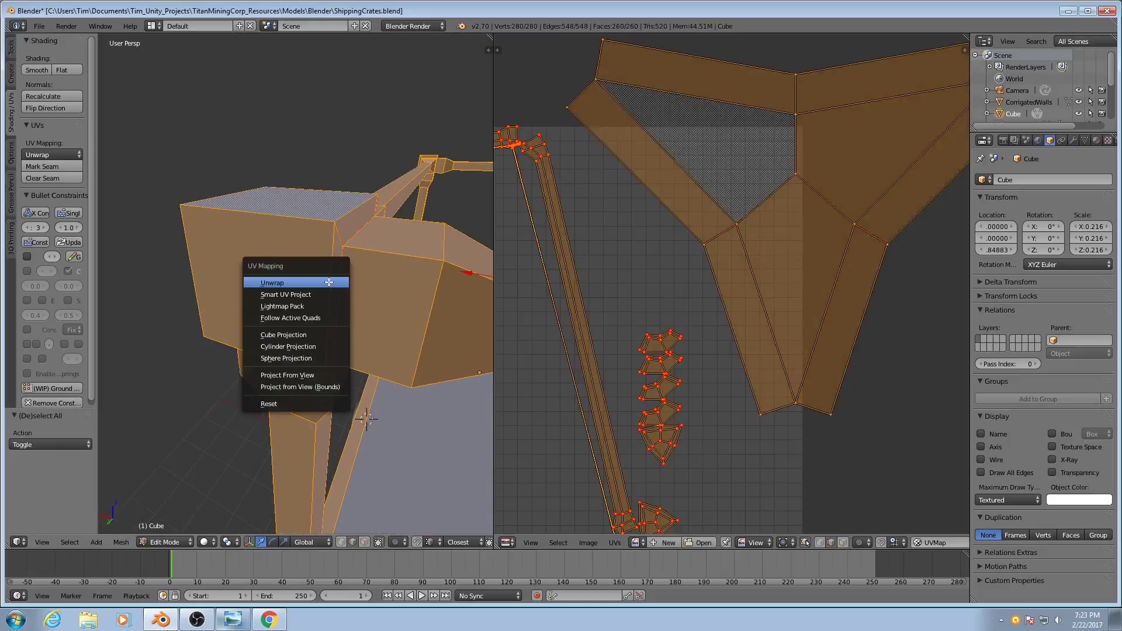
left_click(323, 283)
scroll(637, 319, "up", 3)
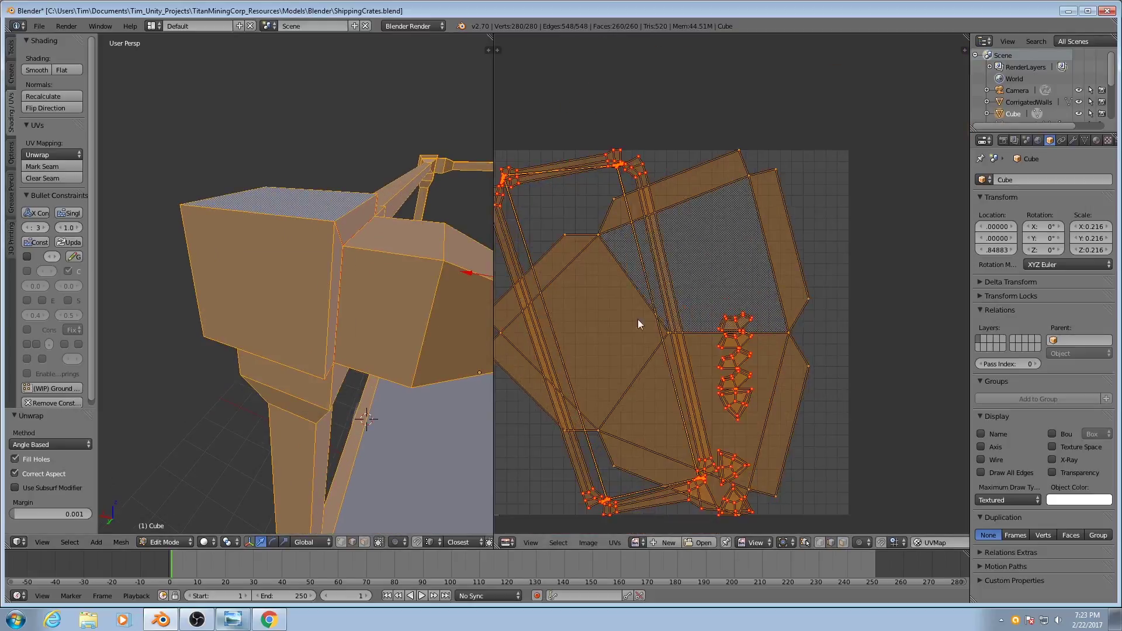
Turn off selection sync and move the corner block's UV island off the frame UVs by about 0.396 in X and 0.499 in Y.
scroll(643, 310, "down", 1)
scroll(672, 313, "up", 2)
right_click(710, 311)
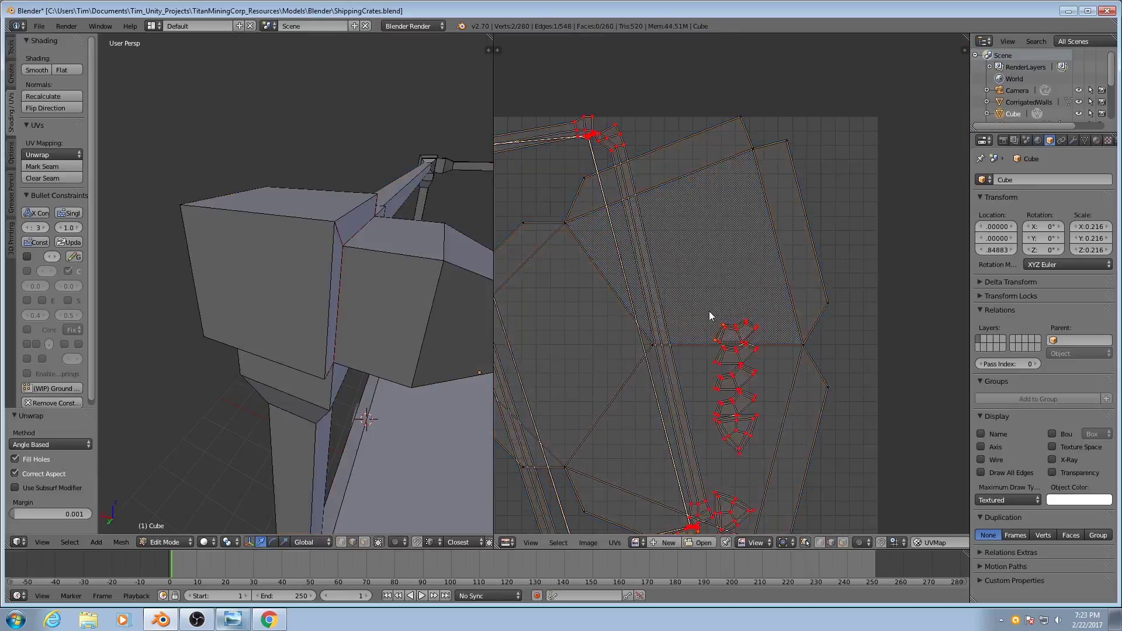
left_click(806, 543)
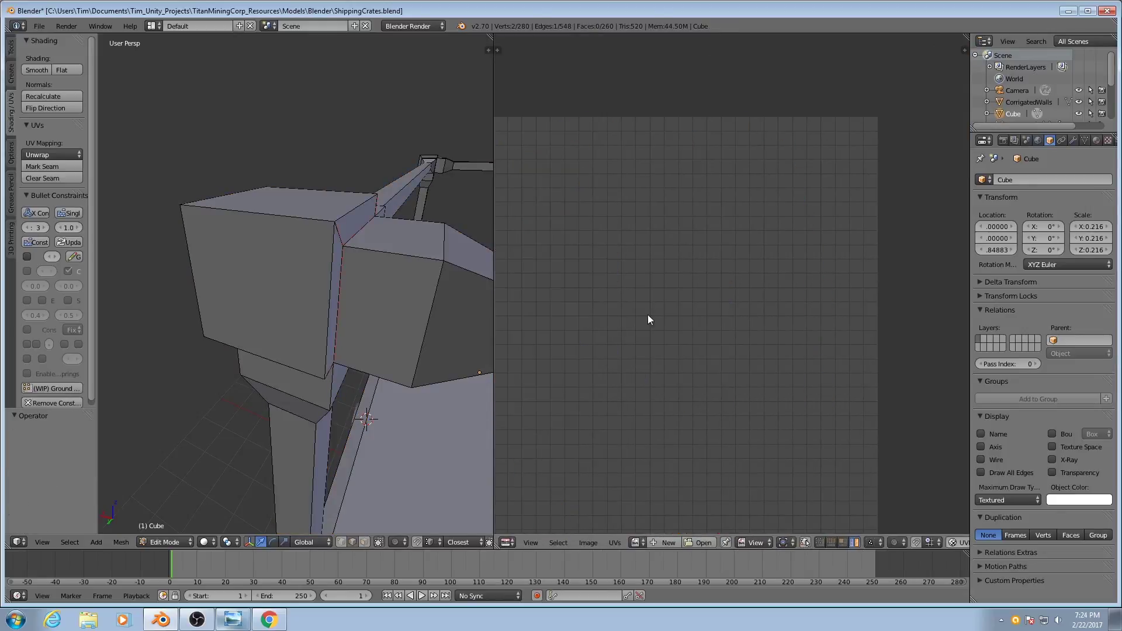
key("a")
key("a")
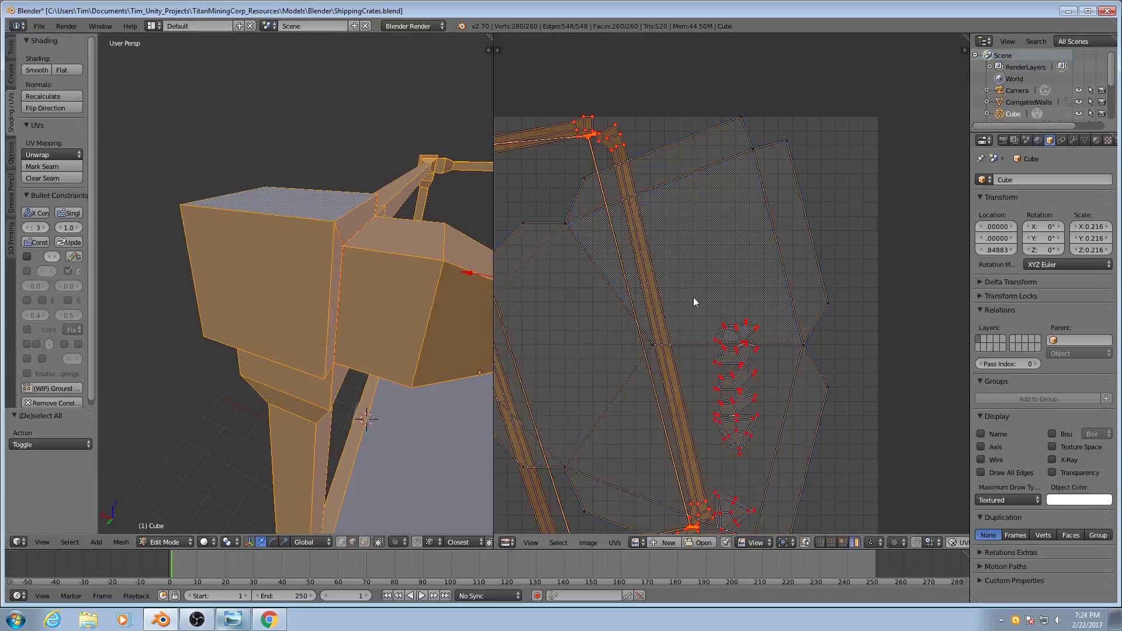
key("g")
left_click(885, 129)
scroll(830, 160, "down", 3)
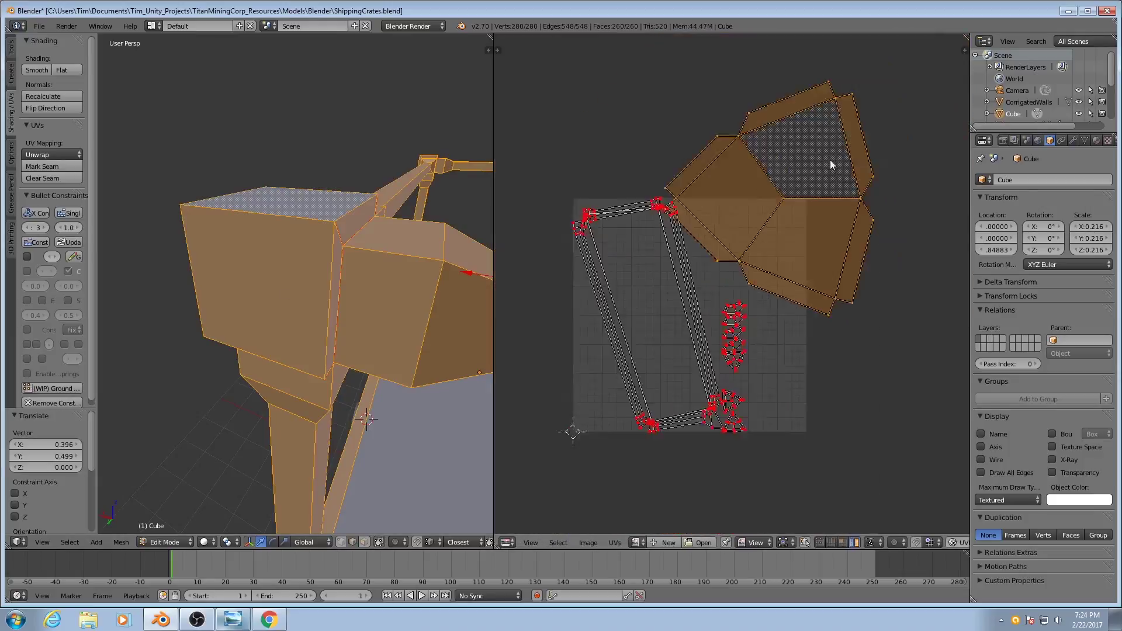
Mark the top edge of one outer side face of the corner block as a seam, with selection sync enabled.
middle_click_drag(245, 258, 345, 257)
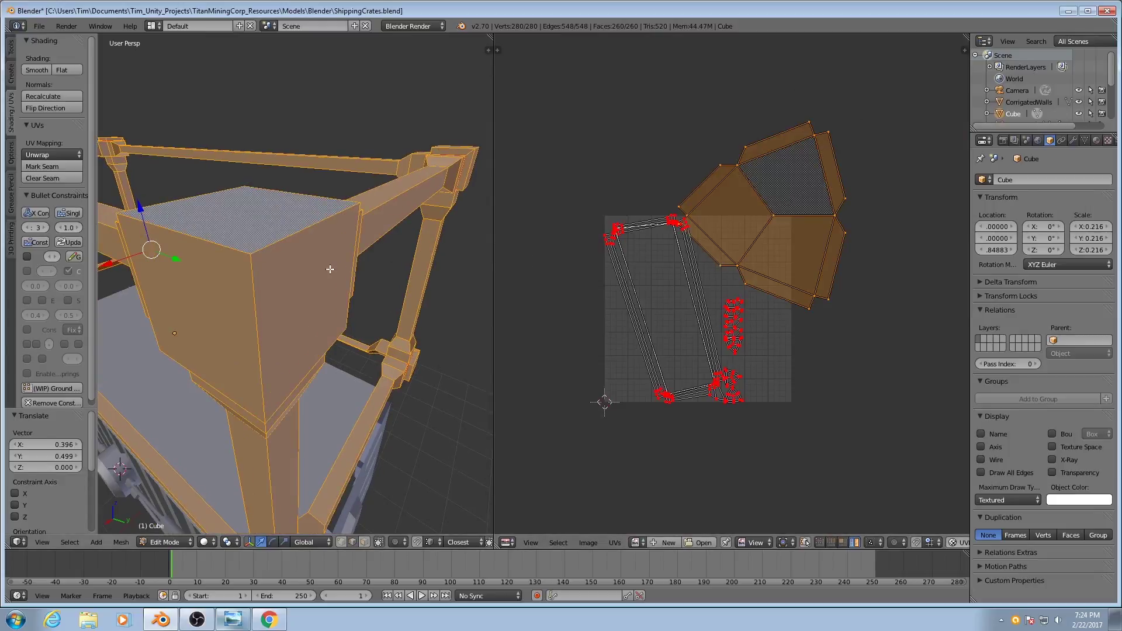
key("ctrl+Tab")
left_click(272, 244)
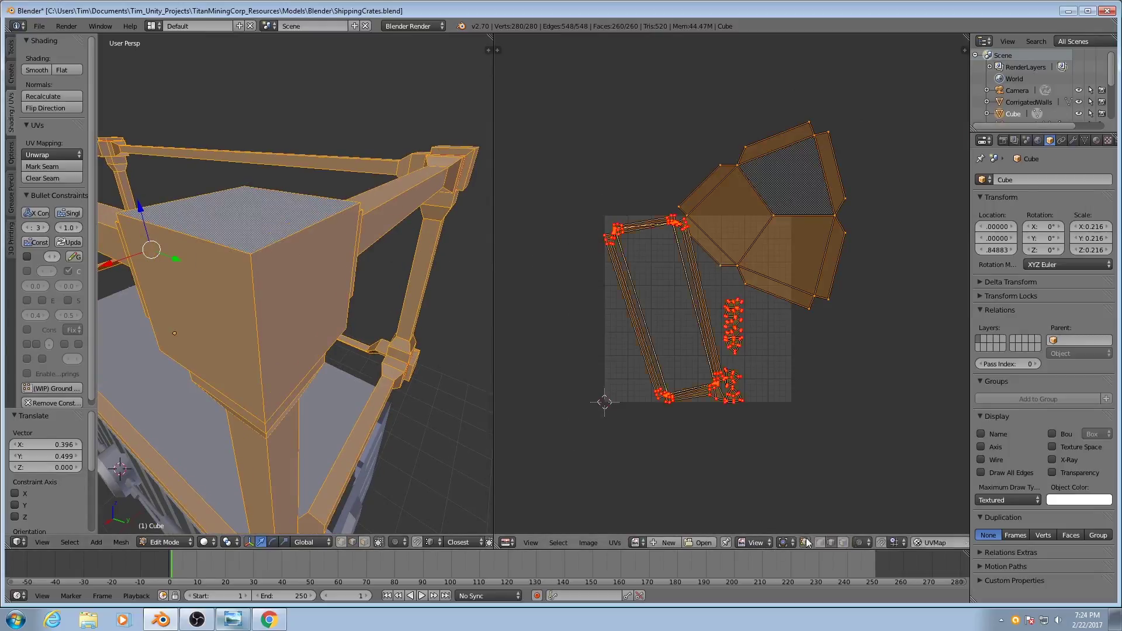
right_click(286, 227)
middle_click_drag(283, 239, 265, 264)
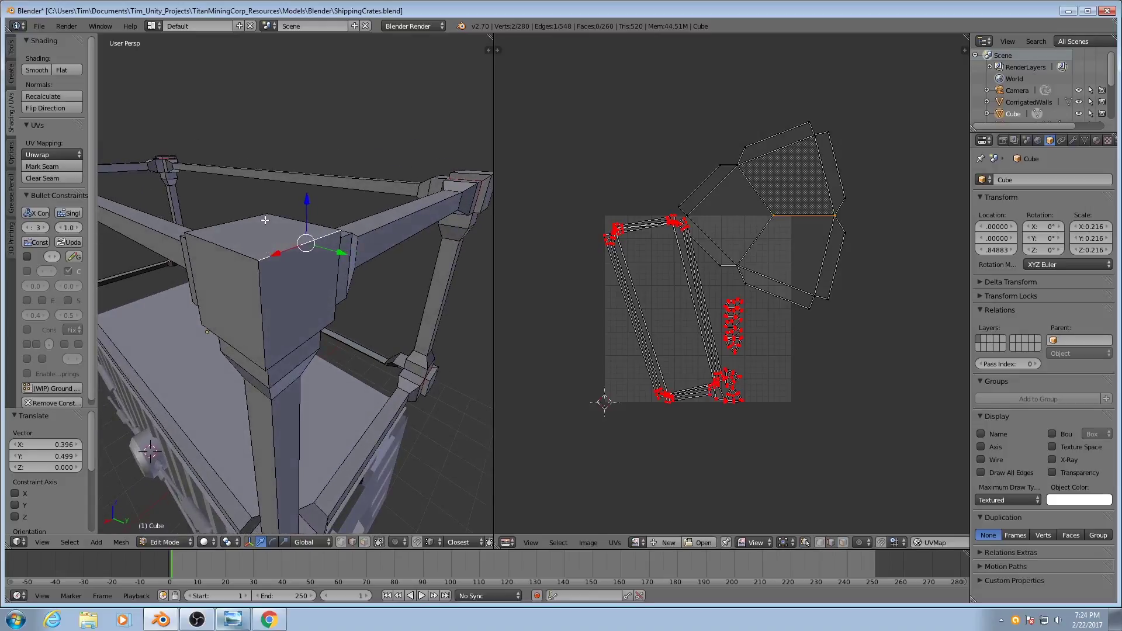
middle_click_drag(266, 294, 293, 301)
right_click(299, 297)
right_click(258, 257)
right_click(328, 223)
right_click(266, 299)
right_click(248, 283)
key("ctrl+e")
left_click(267, 293)
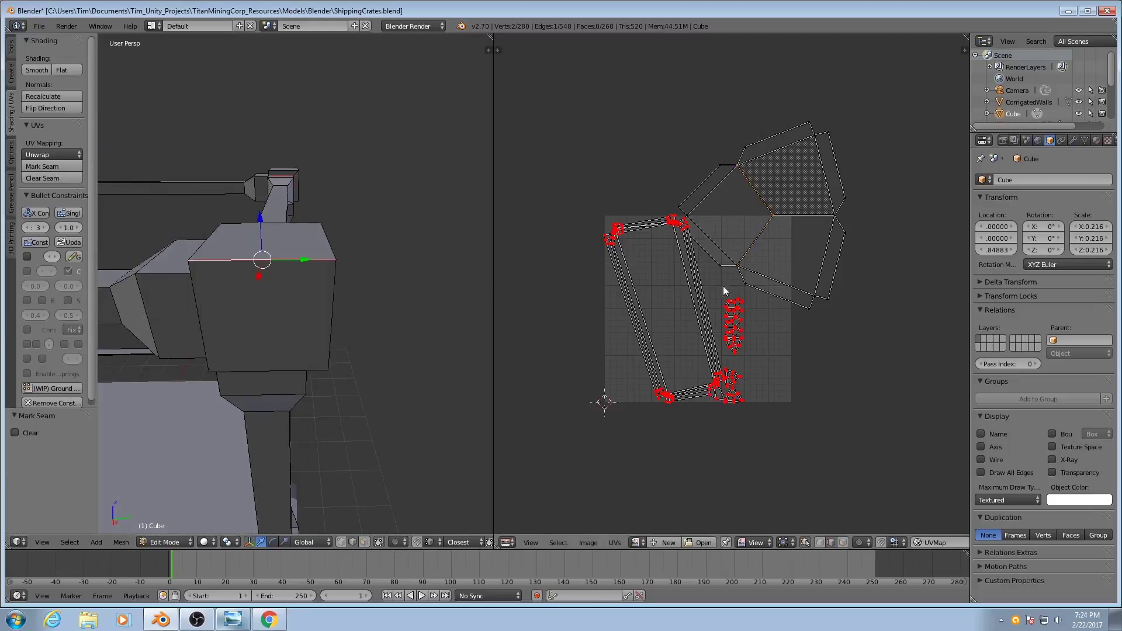
Select the whole frame and unwrap it again with the added top-edge seam.
scroll(753, 240, "down", 1)
scroll(748, 249, "up", 1)
key("a")
key("a")
middle_click_drag(259, 292, 294, 301)
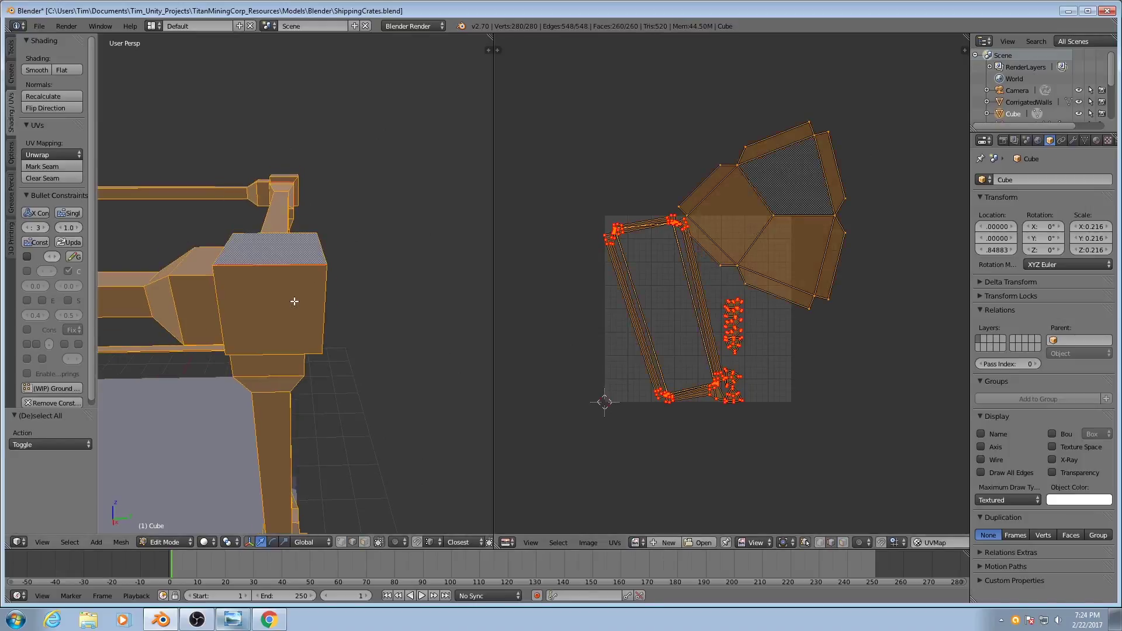
key("u")
left_click(294, 293)
scroll(877, 298, "down", 1)
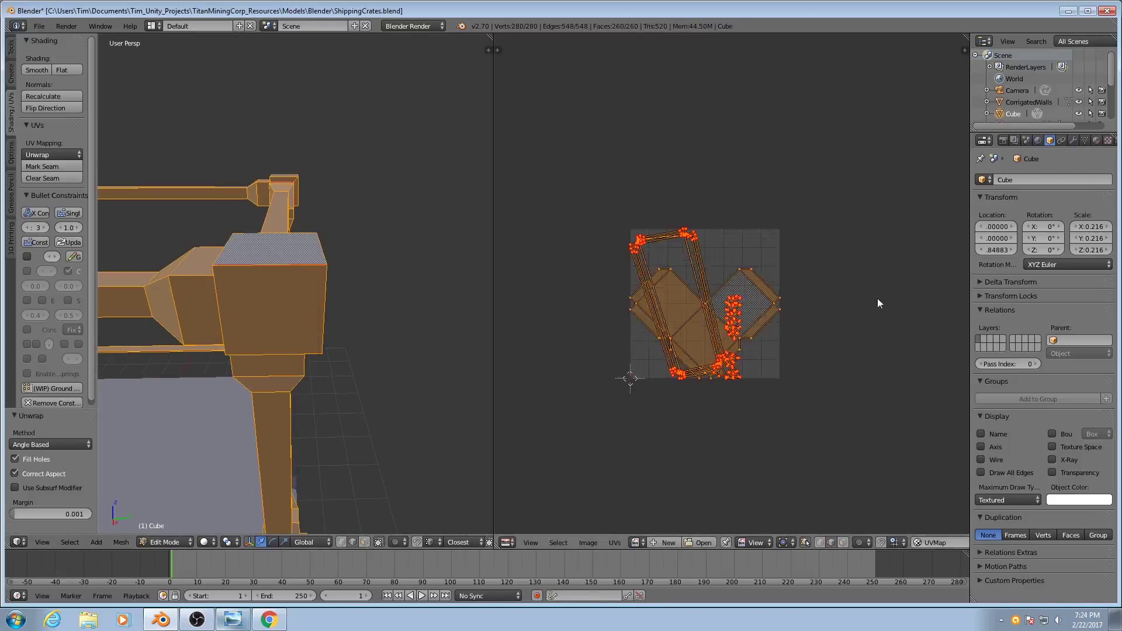
Disable selection sync and move the corner block's newly unwrapped UV island clear of the frame UVs, about 0.453 in X and 0.597 in Y.
scroll(741, 294, "up", 3)
right_click(651, 370)
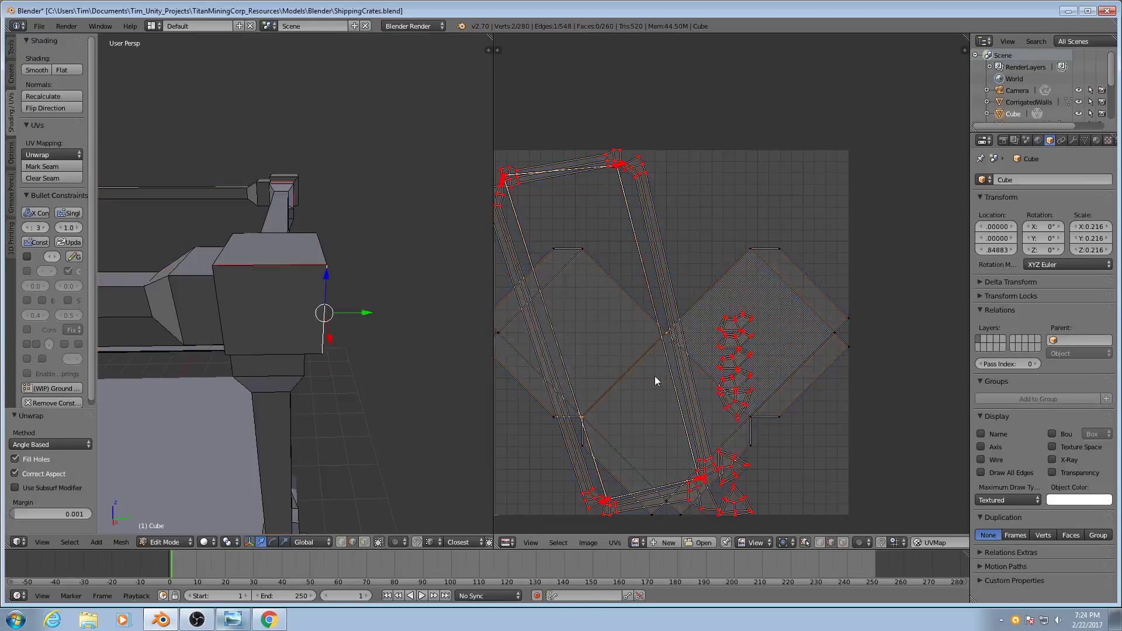
left_click(805, 542)
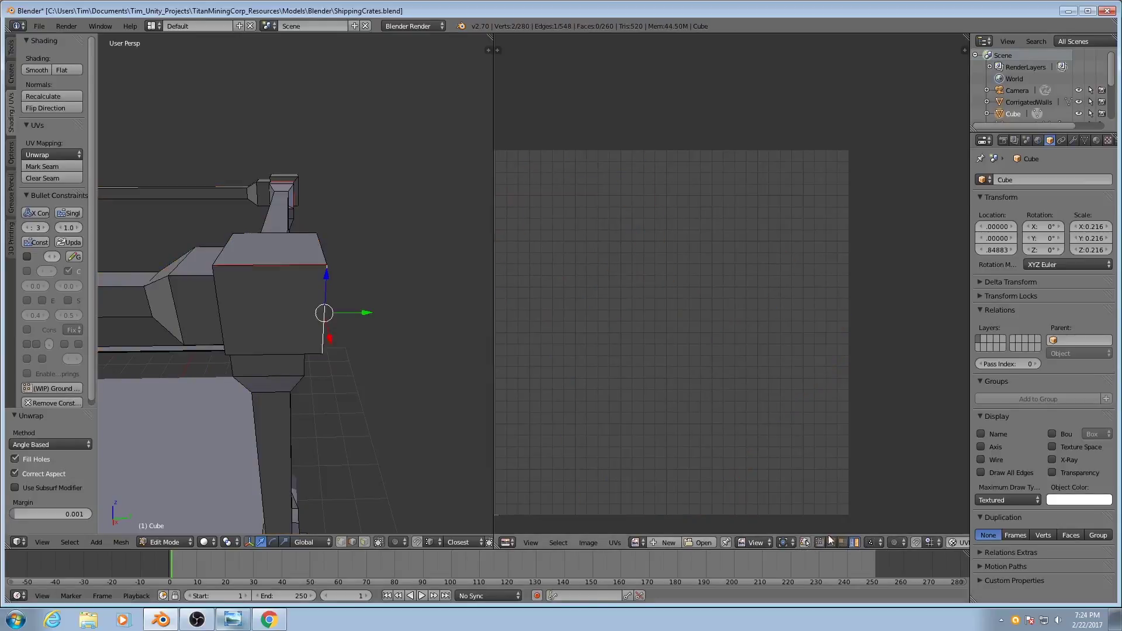
key("a")
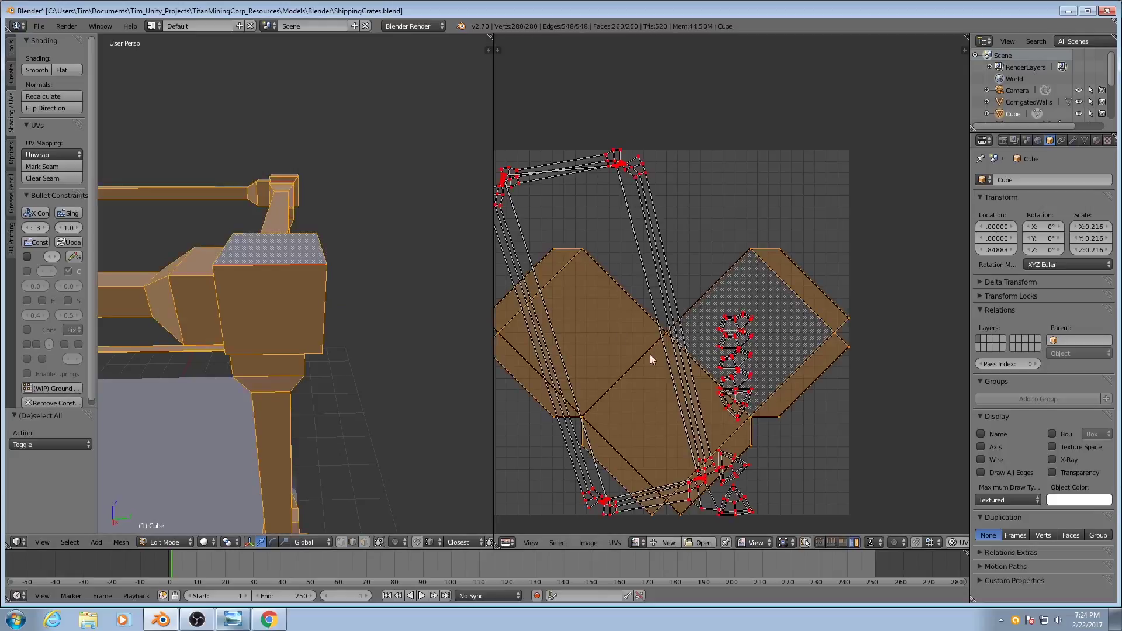
key("g")
left_click(813, 159)
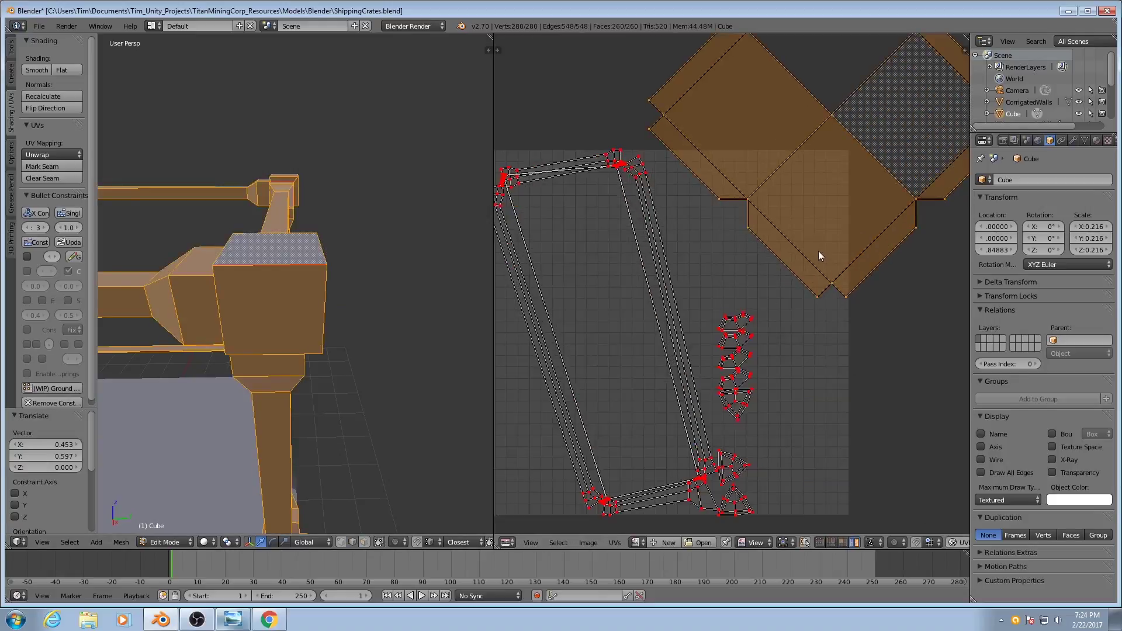
Examine the frame's corner blocks from several sides and the pinned UV islands beside the beam layout.
scroll(361, 376, "down", 1)
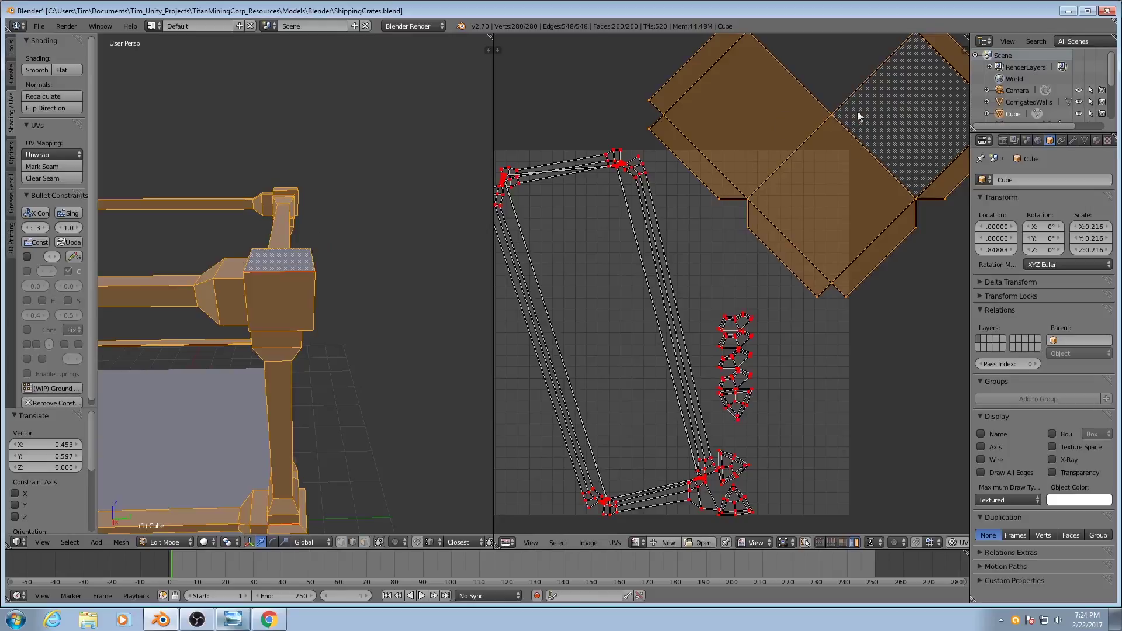
scroll(839, 214, "up", 2)
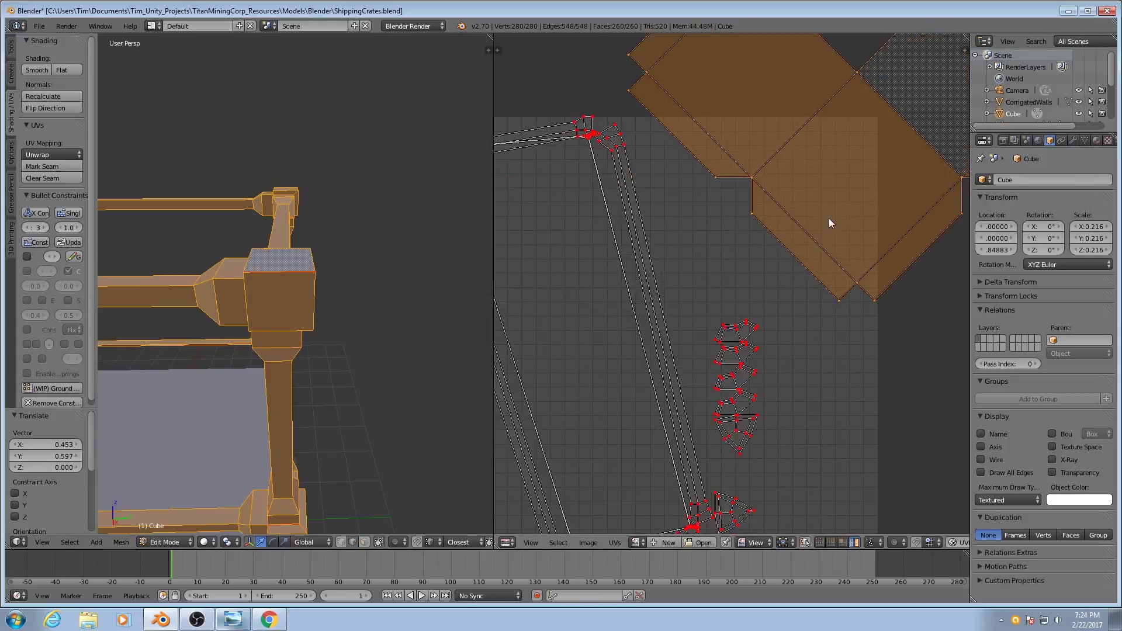
scroll(829, 218, "down", 4)
middle_click_drag(298, 274, 281, 309)
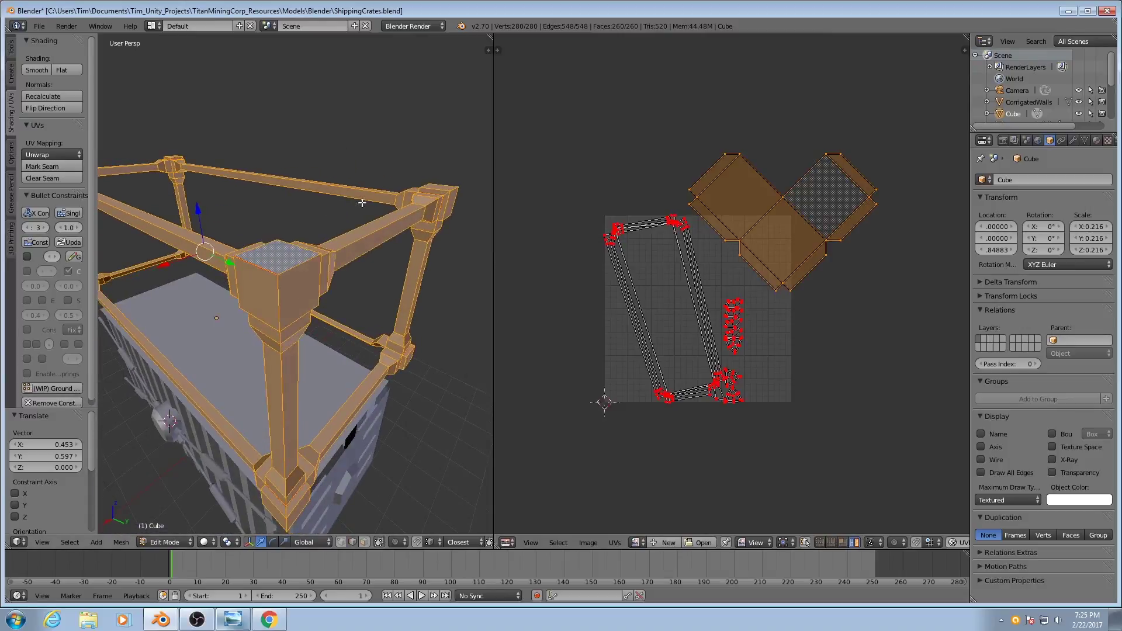
middle_click_drag(295, 351, 251, 355)
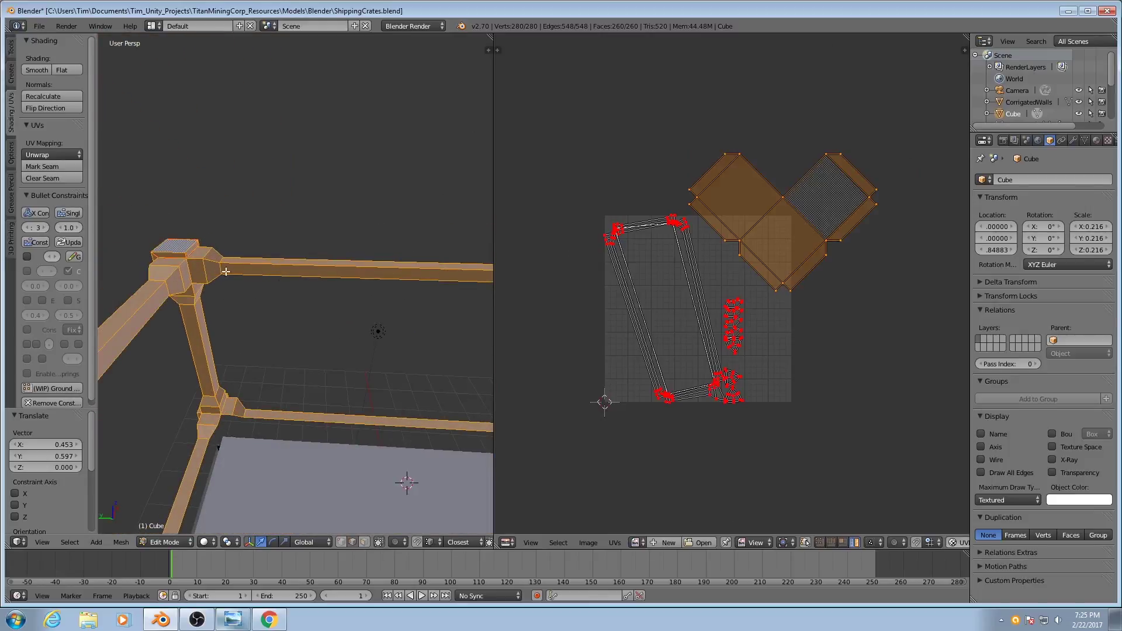
middle_click_drag(225, 271, 149, 316)
middle_click_drag(466, 224, 318, 342)
scroll(456, 327, "down", 2)
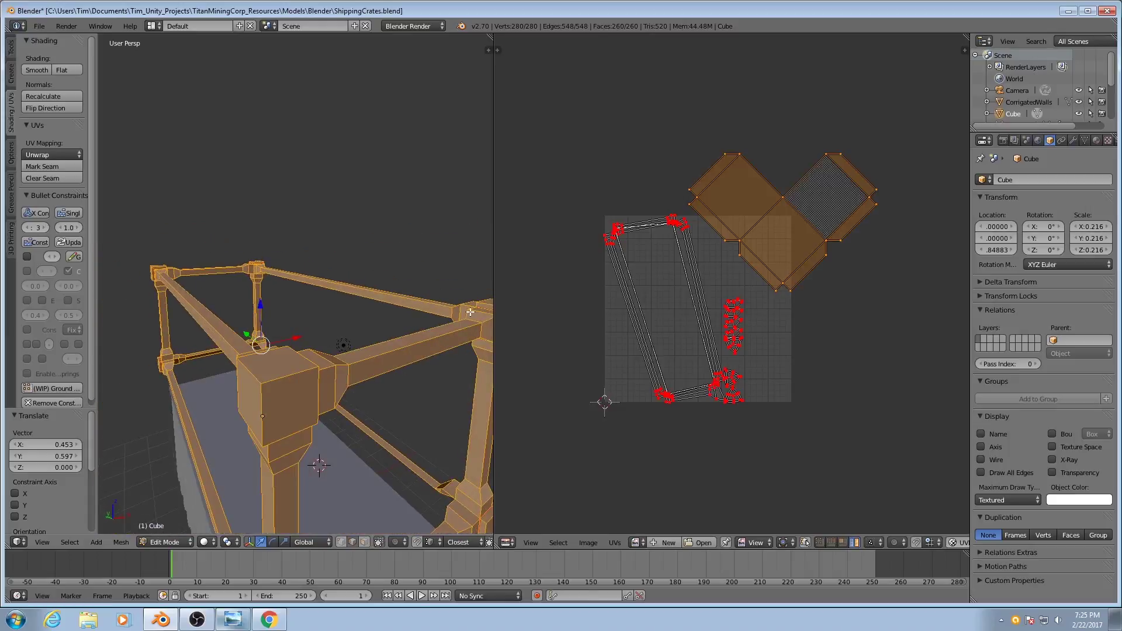
middle_click_drag(470, 312, 356, 319)
scroll(488, 345, "up", 1)
scroll(742, 275, "up", 6)
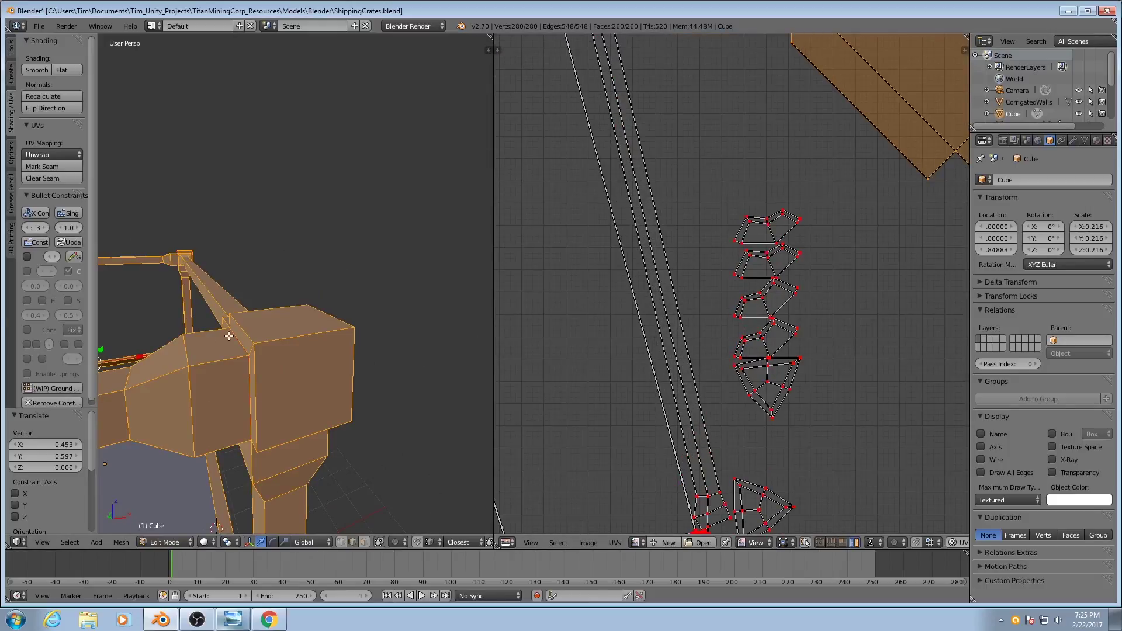
middle_click_drag(706, 353, 739, 301)
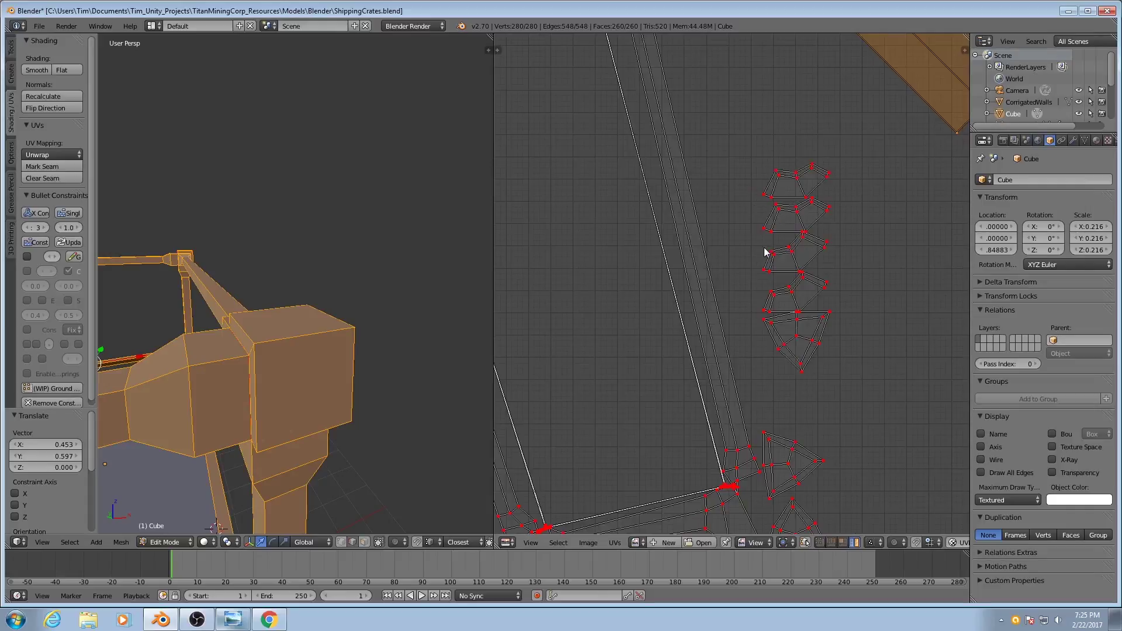
Select all the frame's UVs and clear their pins.
key("a")
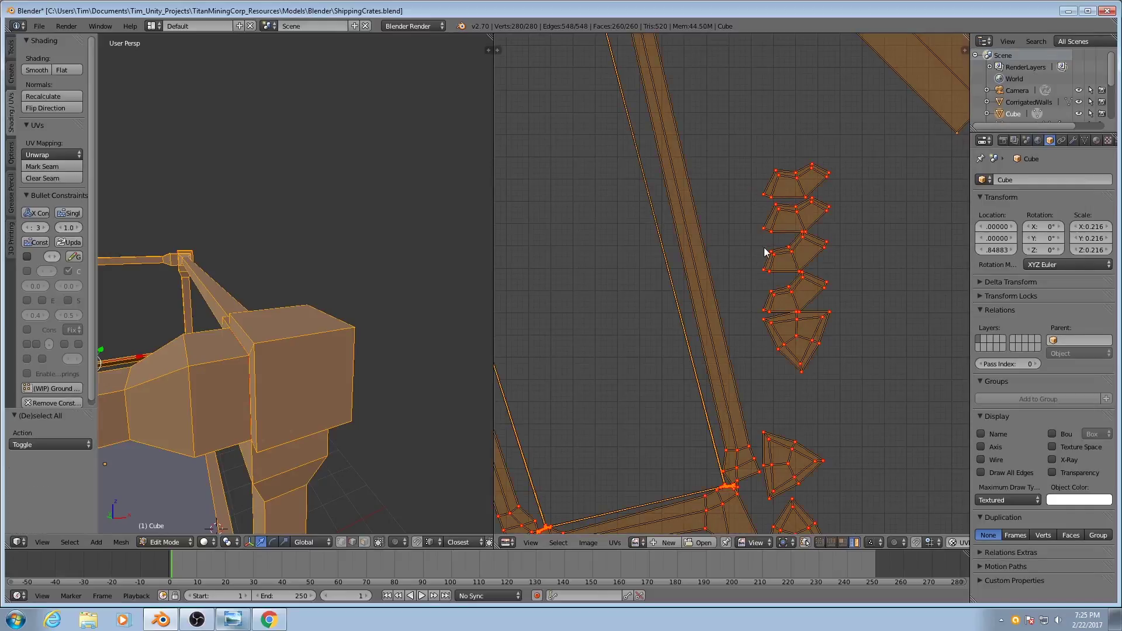
key("alt+p")
middle_click_drag(379, 342, 311, 356)
scroll(725, 288, "down", 6)
scroll(731, 283, "up", 2)
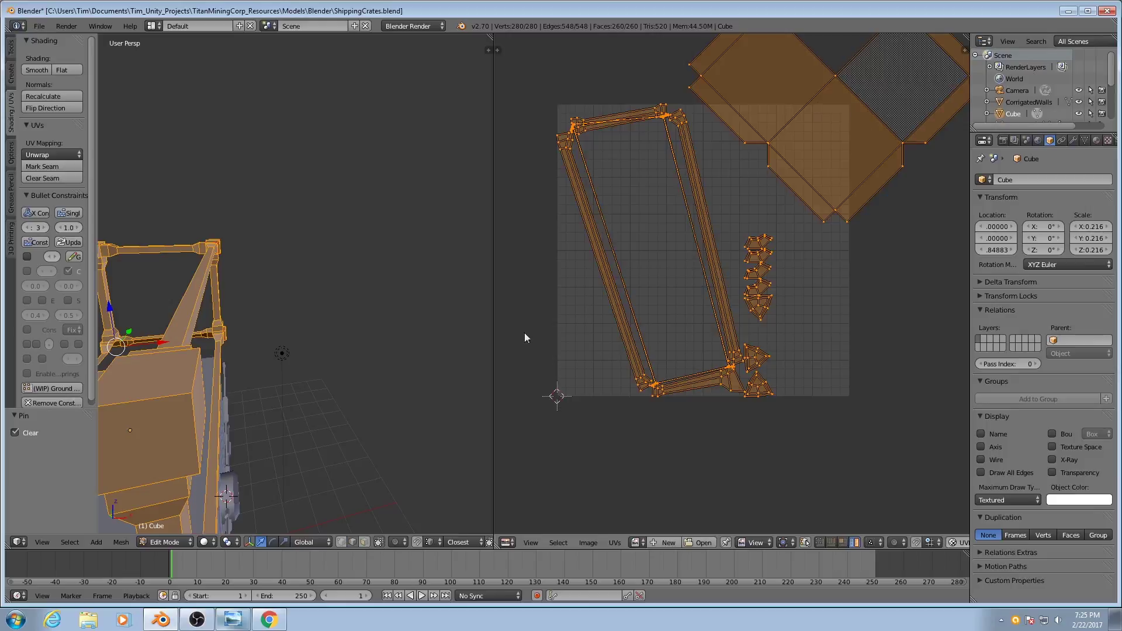
scroll(328, 373, "down", 1)
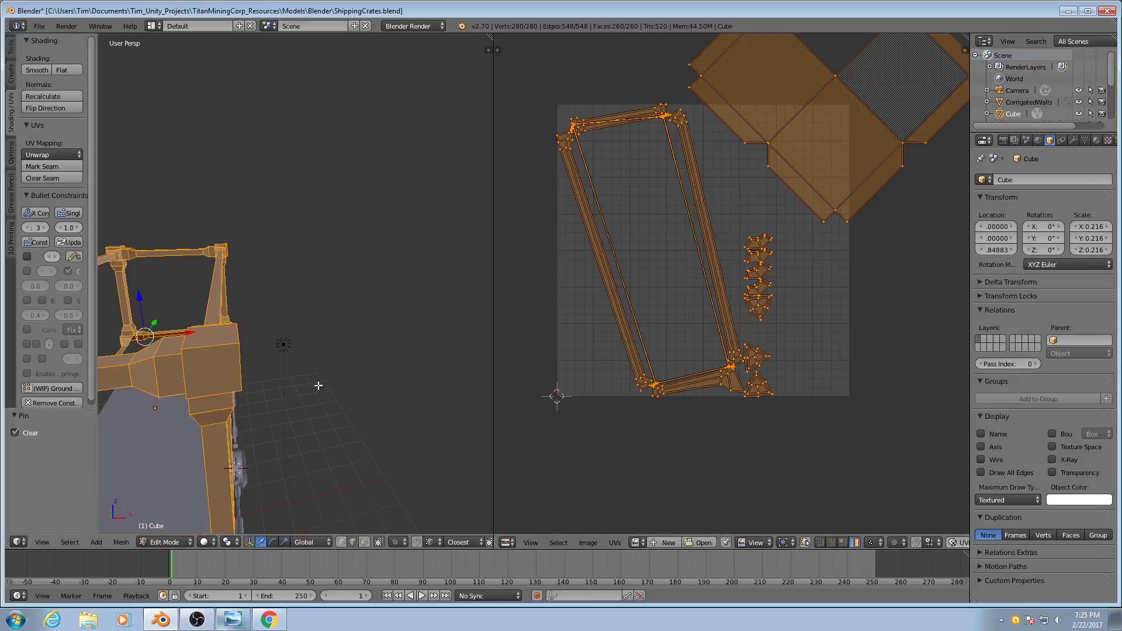
Select the narrow rim faces around a corner block's edge in face mode.
middle_click_drag(317, 385, 409, 376, "shift")
middle_click_drag(409, 376, 359, 359)
right_click(452, 346)
scroll(453, 347, "up", 1)
right_click(459, 238, "ctrl+alt")
scroll(325, 384, "down", 3)
scroll(363, 391, "up", 2)
scroll(328, 353, "up", 2)
right_click(470, 239)
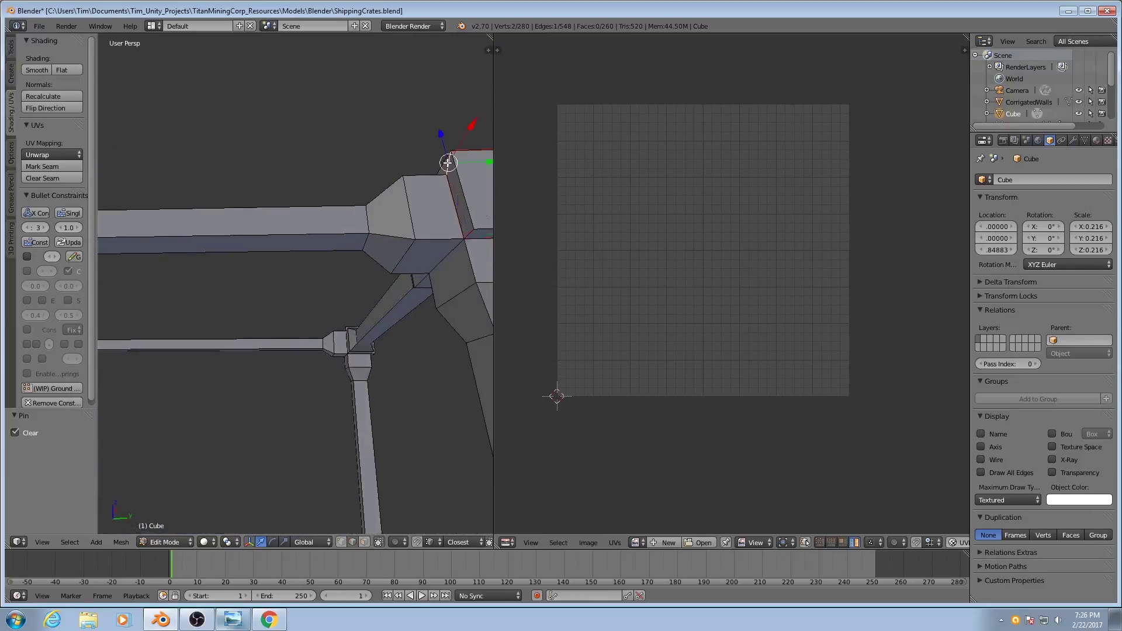
middle_click_drag(470, 239, 307, 238)
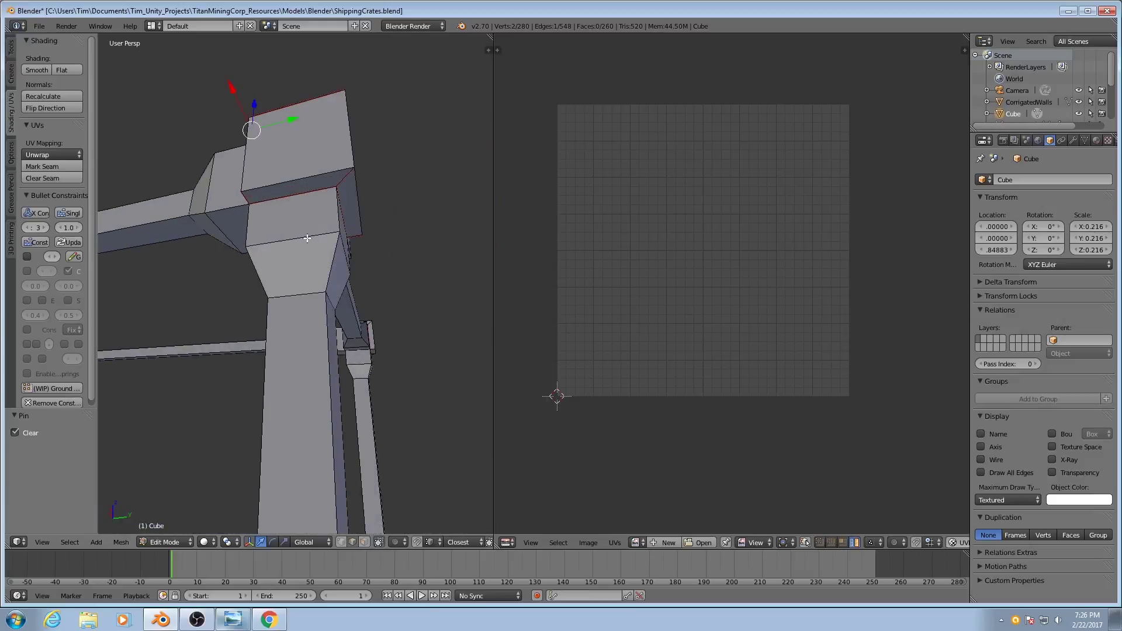
key("ctrl+Tab")
left_click(338, 177)
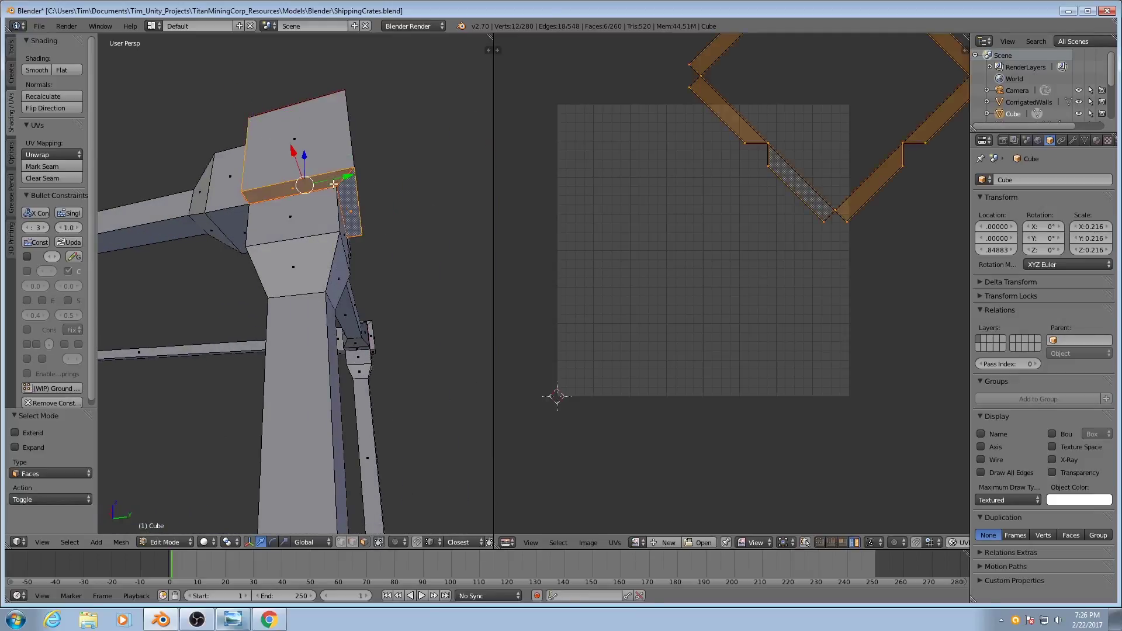
Switch back to edge selection and select the edge loop around the post's collar below the corner block.
middle_click_drag(343, 179, 308, 226)
scroll(245, 292, "down", 7)
middle_click_drag(232, 340, 343, 299)
key("ctrl+Tab")
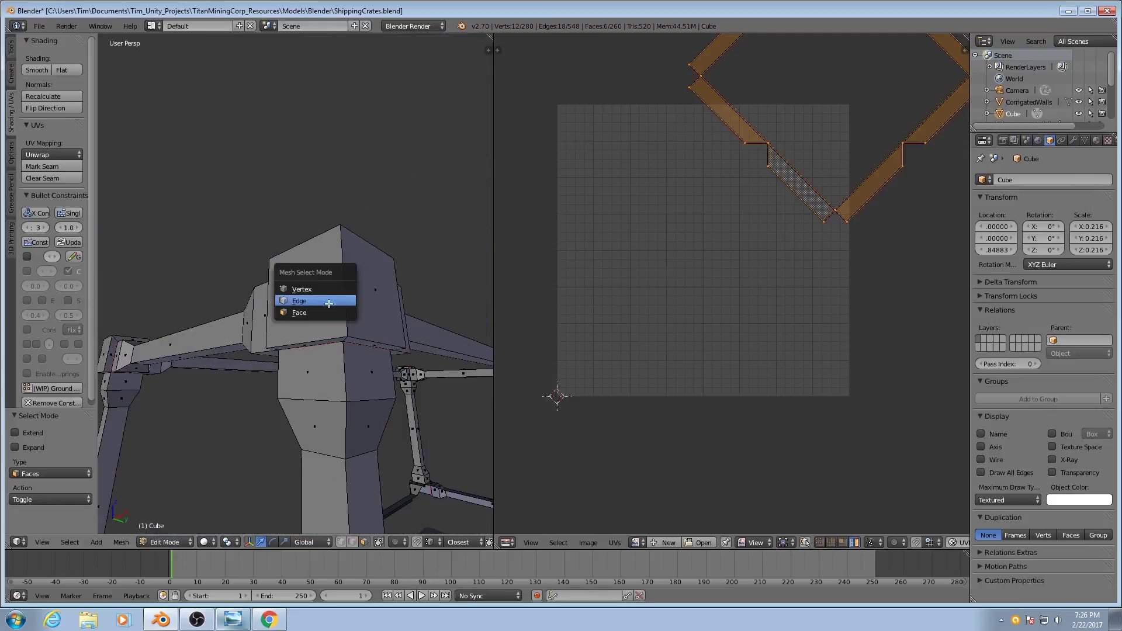
left_click(326, 301)
middle_click_drag(364, 342, 367, 325)
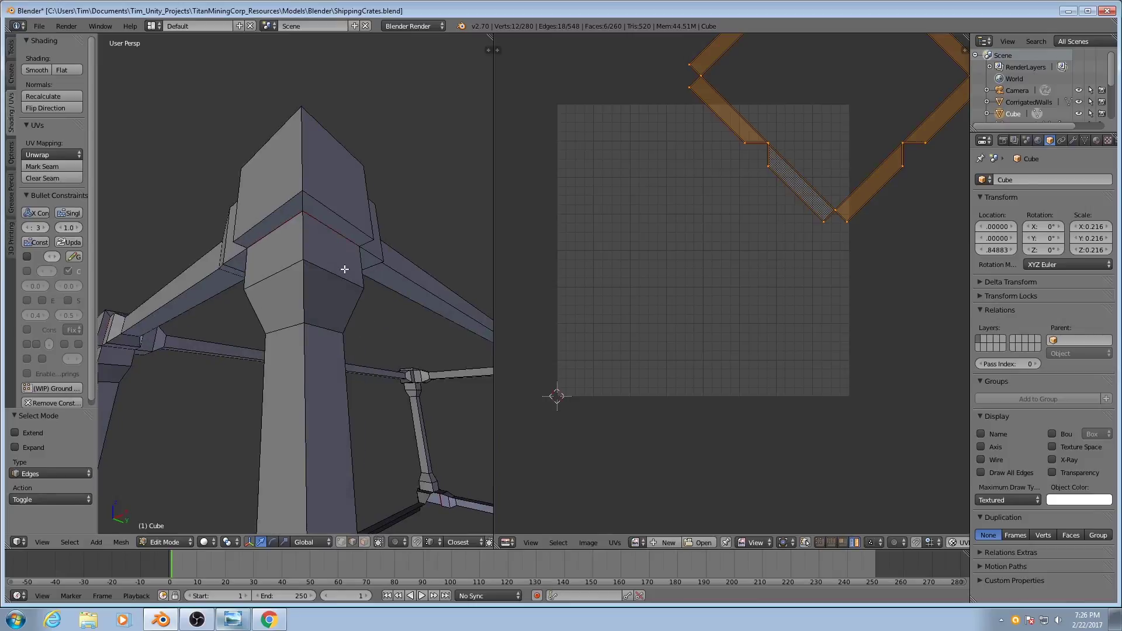
right_click(321, 267, "alt")
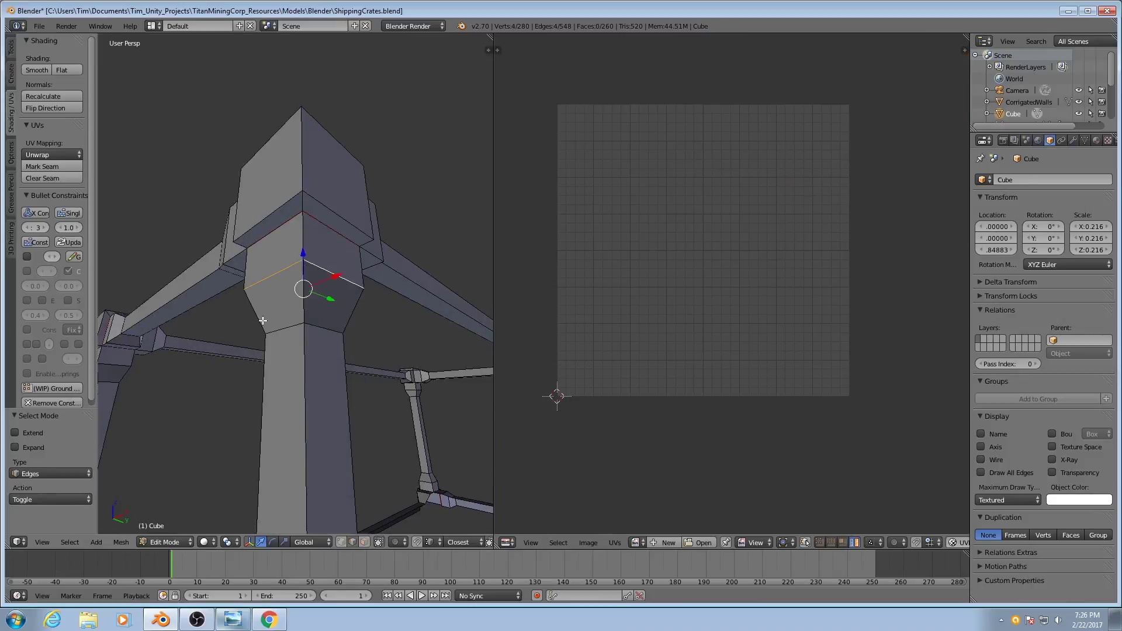
middle_click_drag(263, 320, 256, 249)
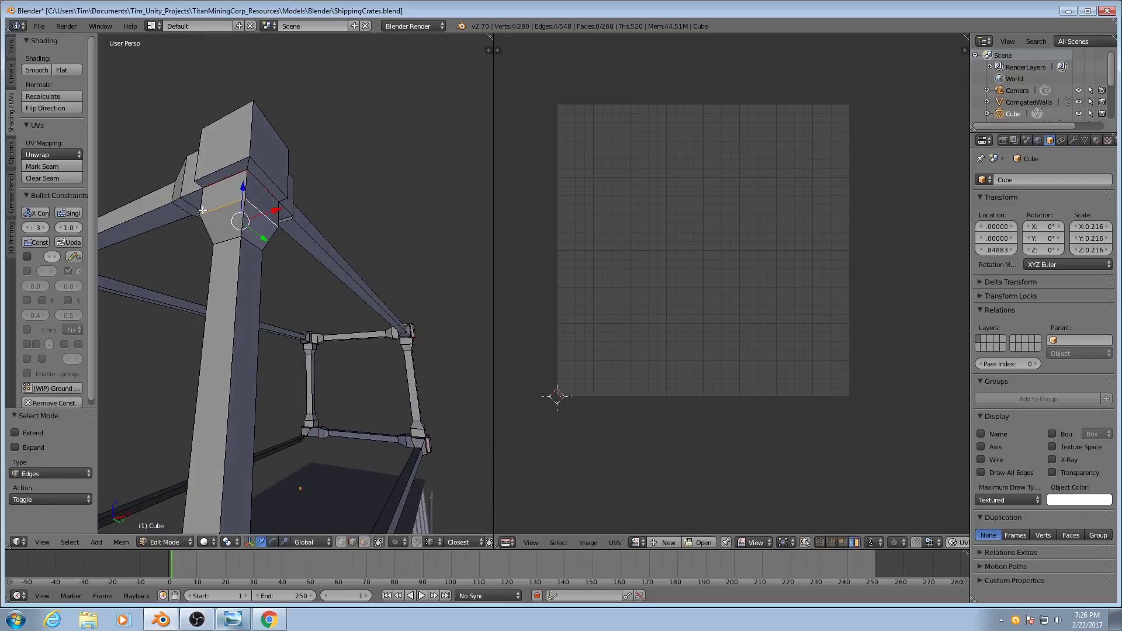
Select the ring of short rim edges on the corner block, include the matching edges on the other blocks, and mark them as seams.
right_click(253, 241, "ctrl+alt")
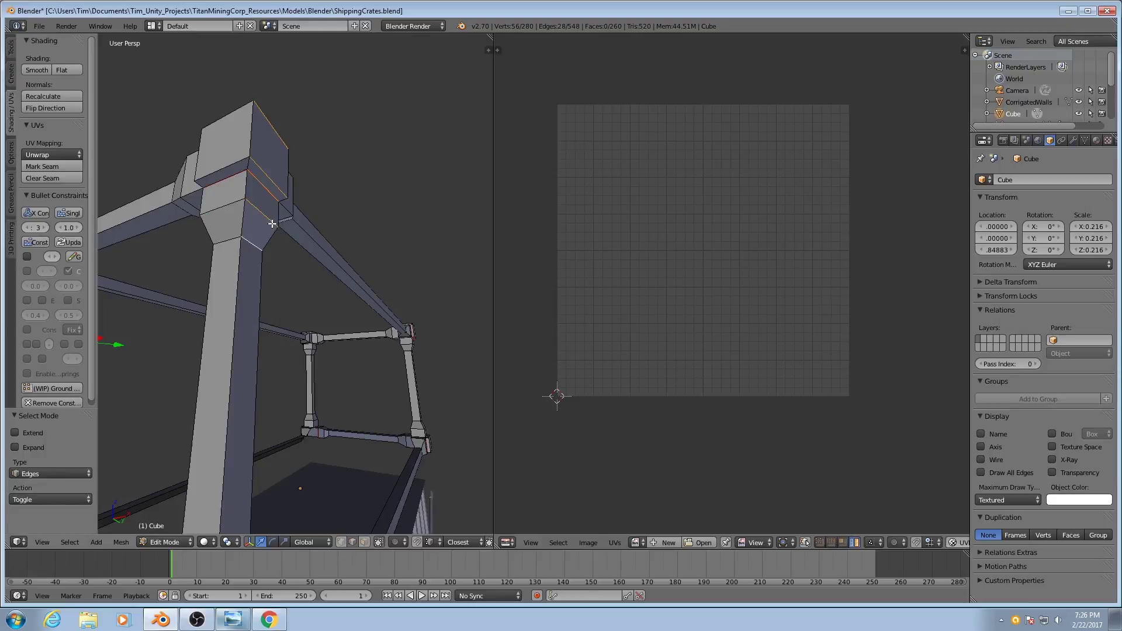
right_click(248, 165)
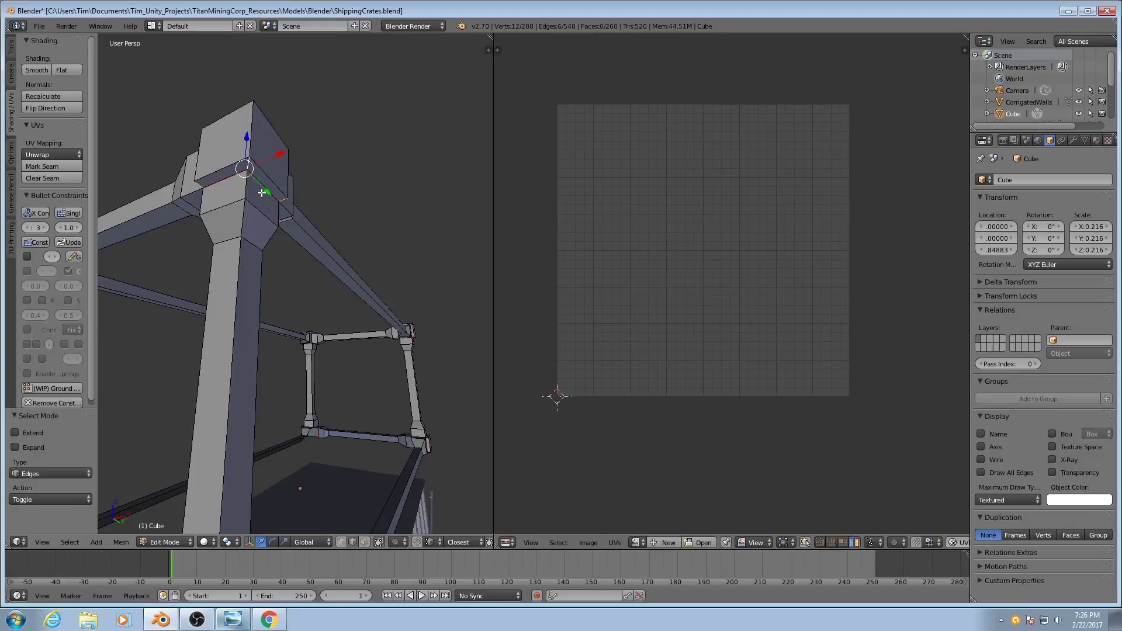
middle_click_drag(261, 193, 291, 221)
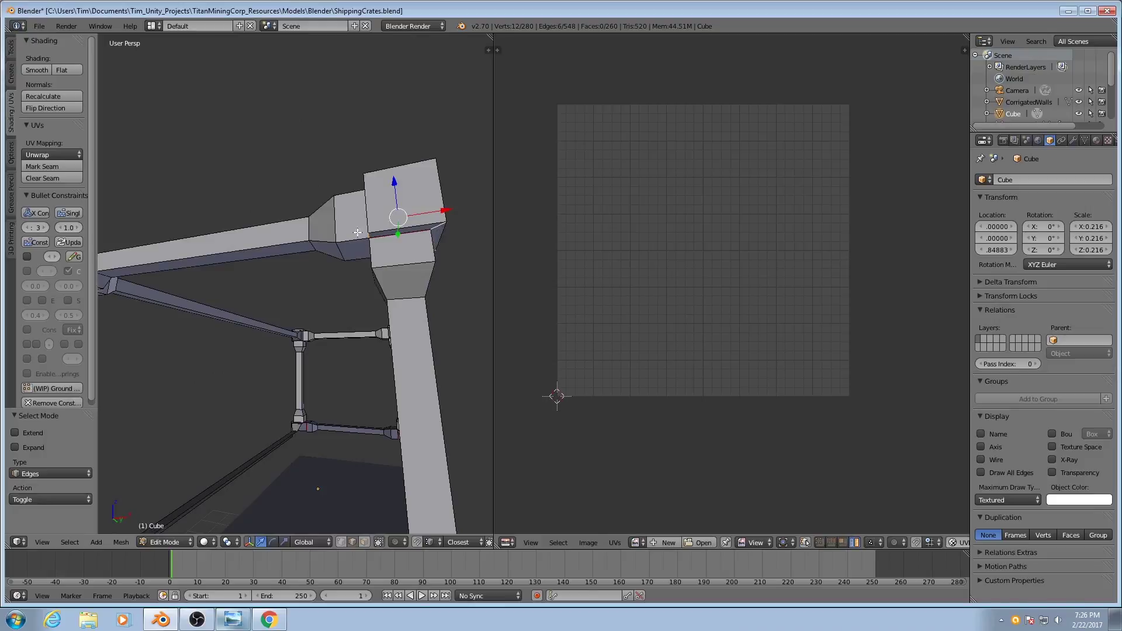
middle_click_drag(236, 281, 280, 268)
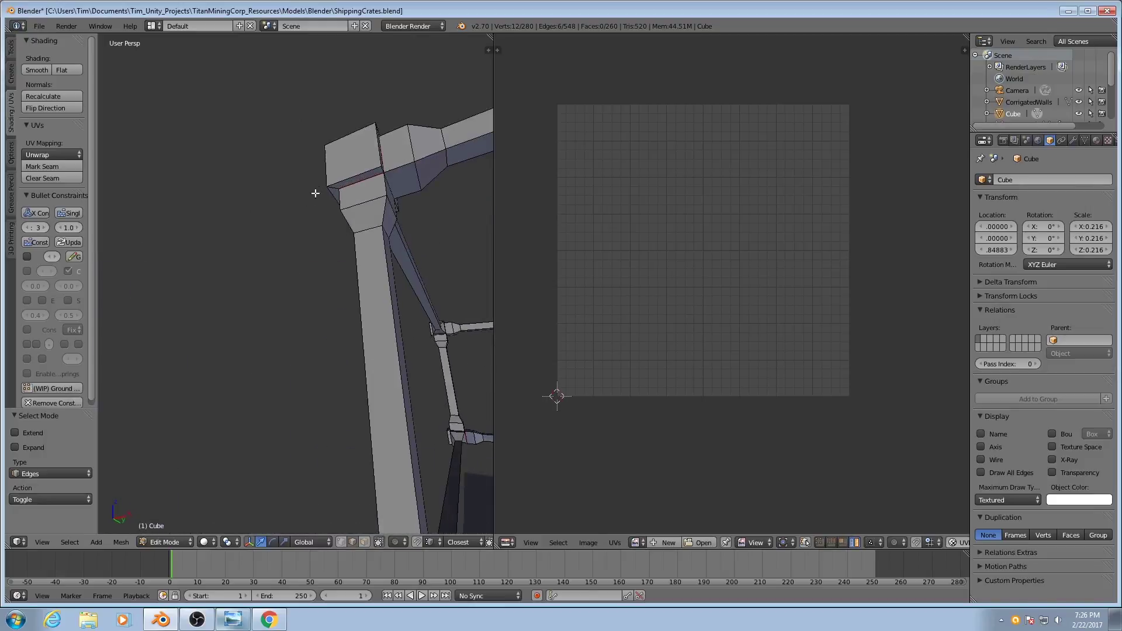
middle_click_drag(334, 188, 308, 305)
right_click(434, 104, "shift")
right_click(413, 232, "shift")
Select the whole frame, unwrap it again, and inspect the corner blocks' UV islands.
scroll(238, 349, "down", 4)
key("a")
key("a")
key("u")
left_click(326, 295)
scroll(869, 350, "up", 6)
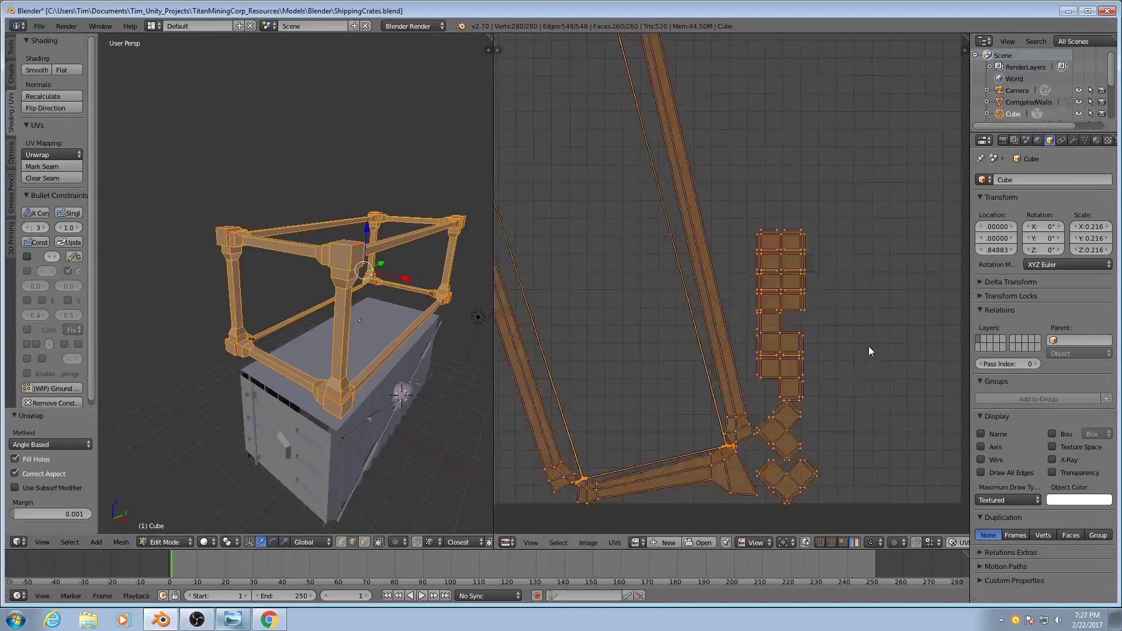
middle_click_drag(819, 423, 738, 362)
scroll(731, 379, "down", 2)
scroll(738, 363, "down", 1)
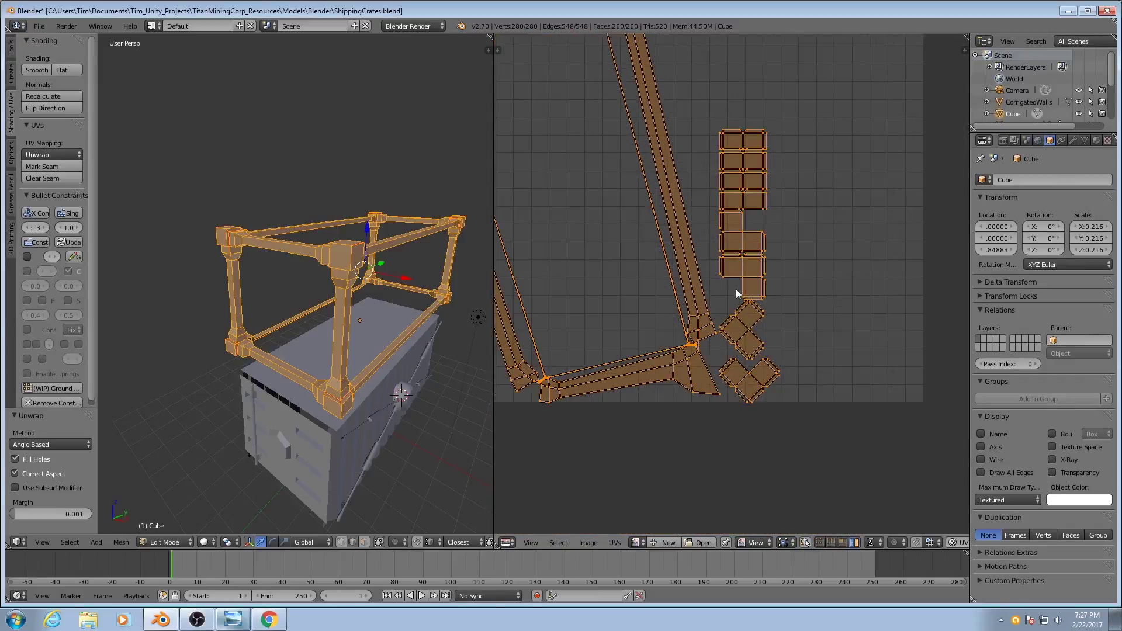
scroll(745, 224, "up", 2)
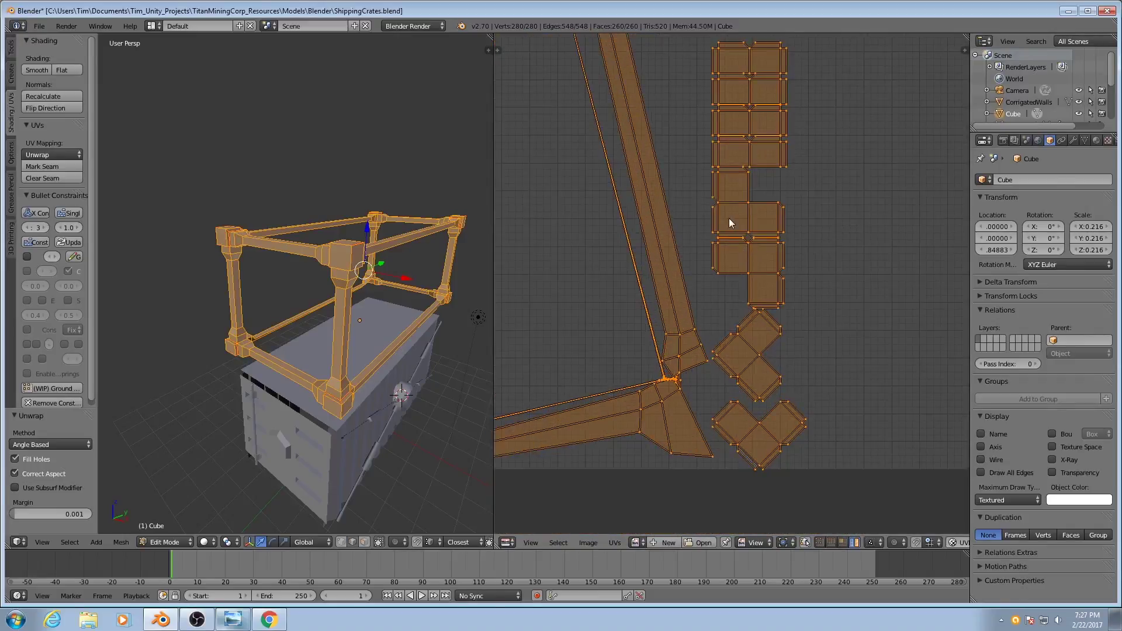
scroll(310, 263, "down", 2)
Select the inner edges where the three beams meet at one of the frame's upper corners.
middle_click_drag(303, 266, 416, 291)
scroll(340, 309, "up", 3)
scroll(341, 310, "up", 3)
right_click(319, 301)
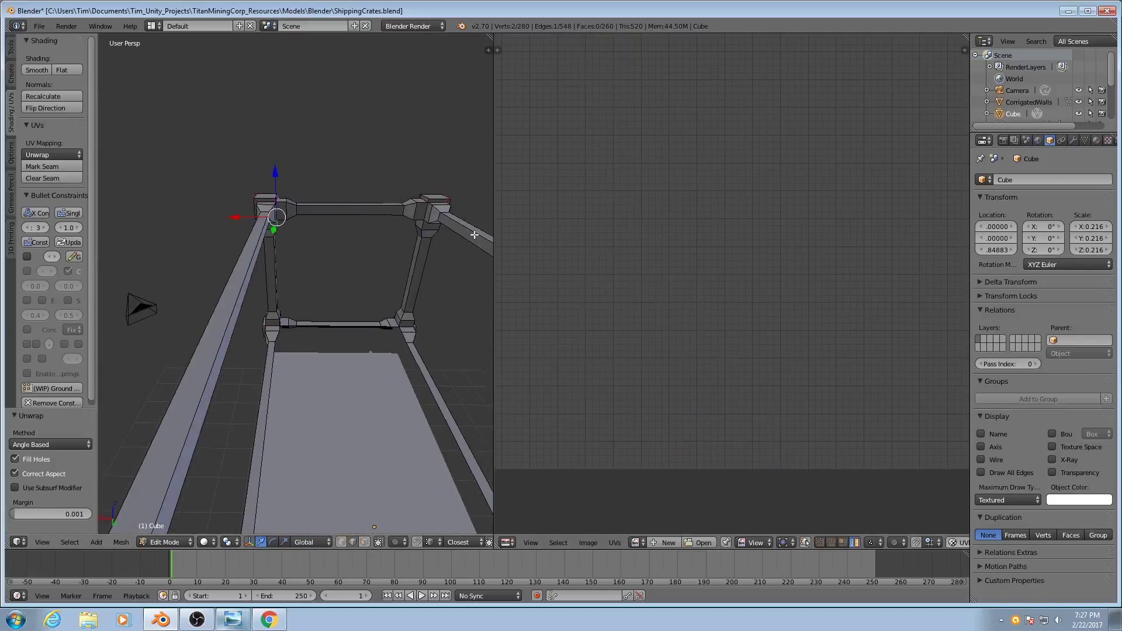
middle_click_drag(474, 235, 249, 315)
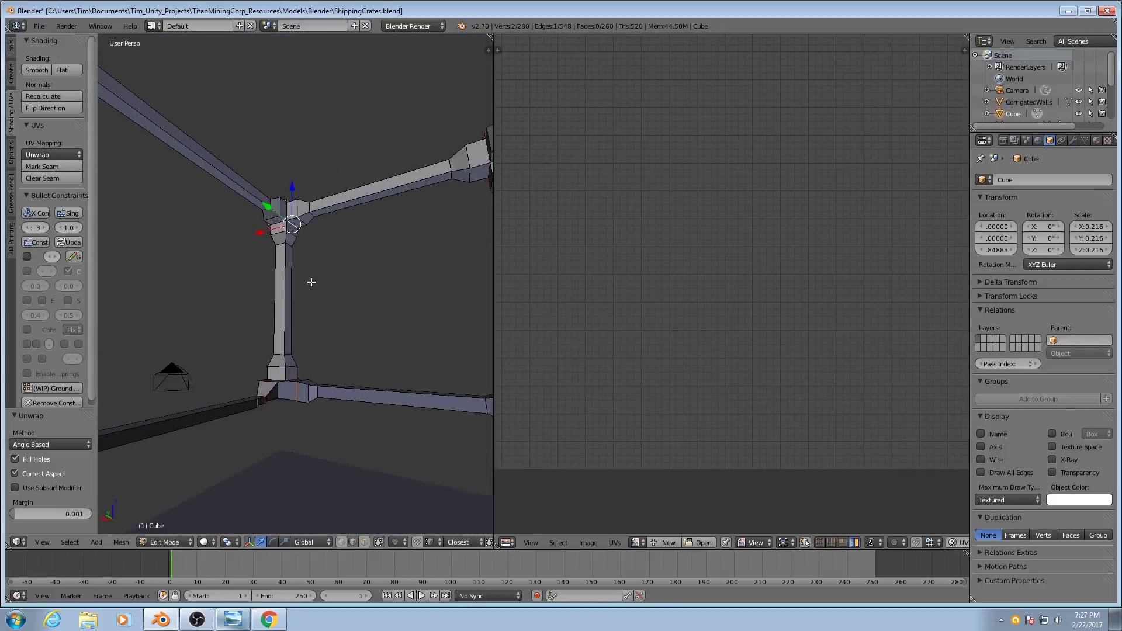
scroll(310, 259, "up", 4)
middle_click_drag(310, 259, 297, 203)
right_click(287, 177, "shift")
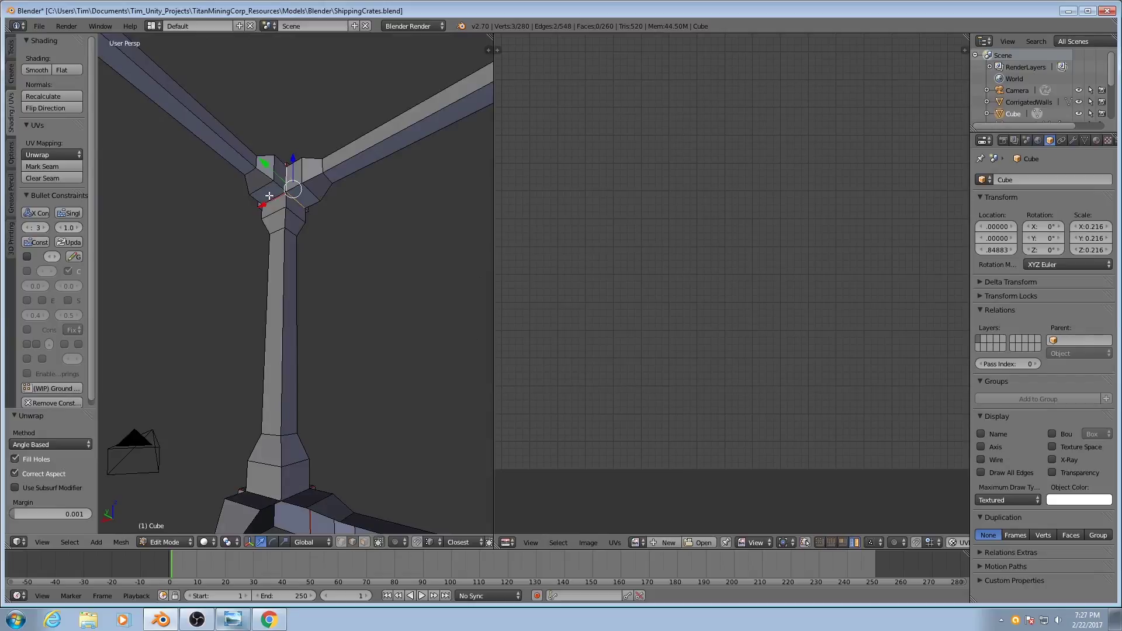
right_click(270, 196, "shift")
Add the matching inner edges at the lower and remaining corners of the frame and mark them all as seams.
scroll(274, 206, "down", 1)
middle_click_drag(287, 319, 290, 365)
scroll(283, 447, "up", 1)
right_click(292, 447, "shift")
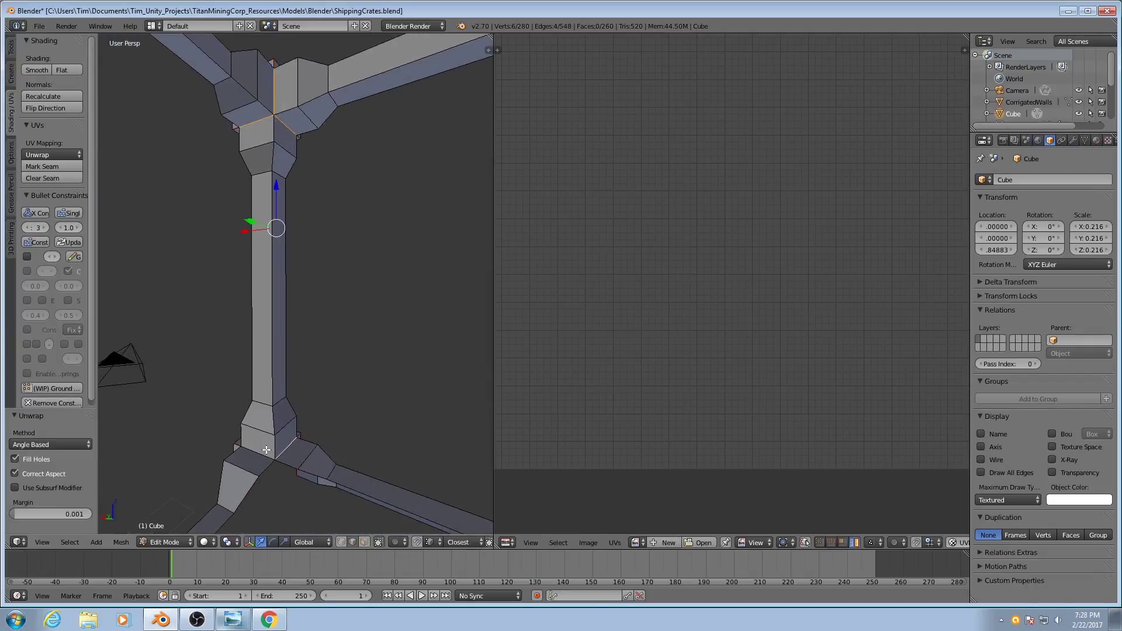
right_click(261, 450, "shift")
middle_click_drag(221, 427, 170, 413)
right_click(170, 413, "shift")
scroll(421, 383, "down", 3)
middle_click_drag(420, 383, 438, 397)
right_click(439, 402, "shift")
right_click(419, 157, "shift")
middle_click_drag(419, 176, 309, 372)
right_click(183, 412, "shift")
key("ctrl+e")
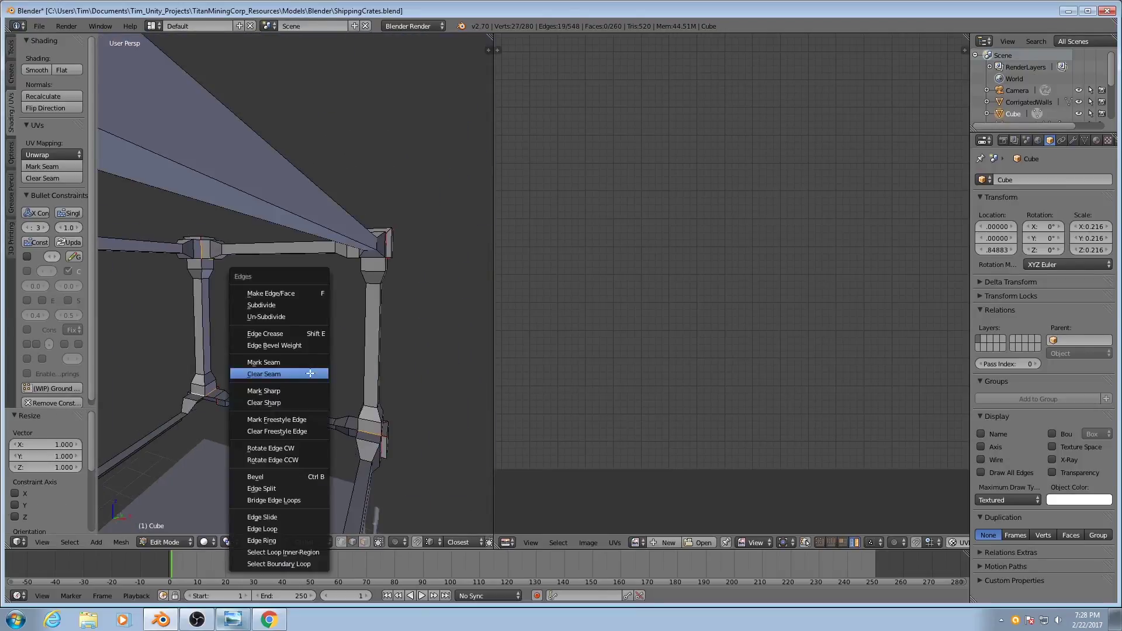
left_click(310, 372)
Select the whole frame and unwrap it again with the inner-corner seams.
key("a")
key("a")
key("u")
left_click(327, 406)
scroll(696, 349, "down", 3)
scroll(770, 354, "up", 8)
scroll(770, 354, "down", 4)
mouse_move(363, 328)
middle_mouse_down()
mouse_move(282, 299)
mouse_move(319, 298)
mouse_move(345, 327)
middle_mouse_up()
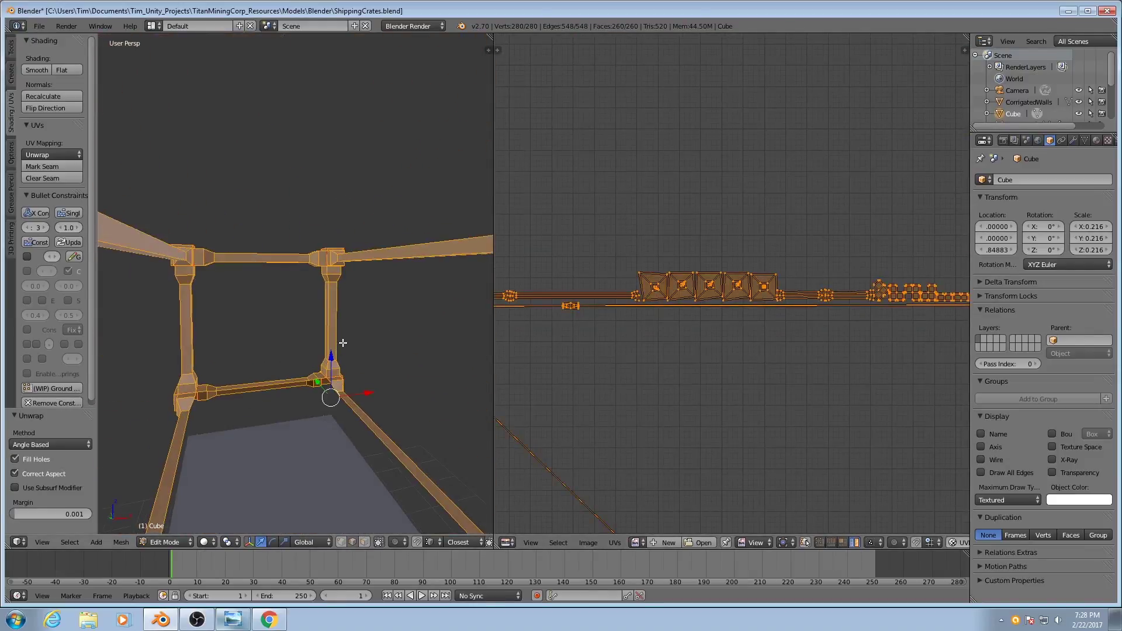
Examine the unwrapped beam and corner UV islands against the frame's beams and inner corners.
scroll(638, 395, "down", 2)
scroll(632, 377, "up", 5)
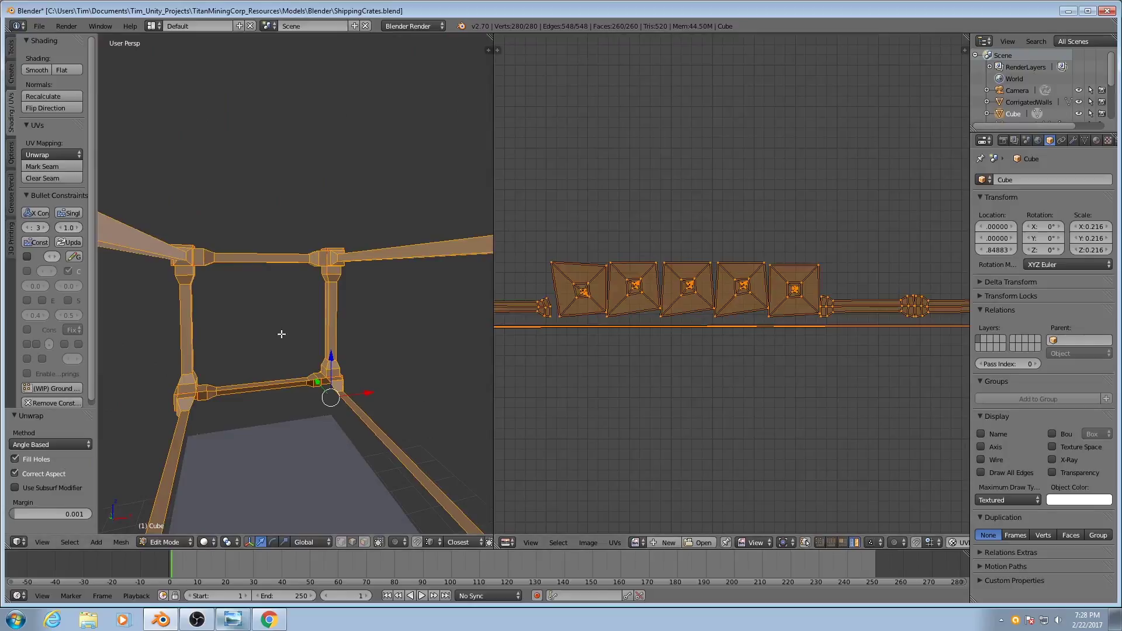
middle_click_drag(280, 333, 319, 304)
scroll(672, 310, "down", 5)
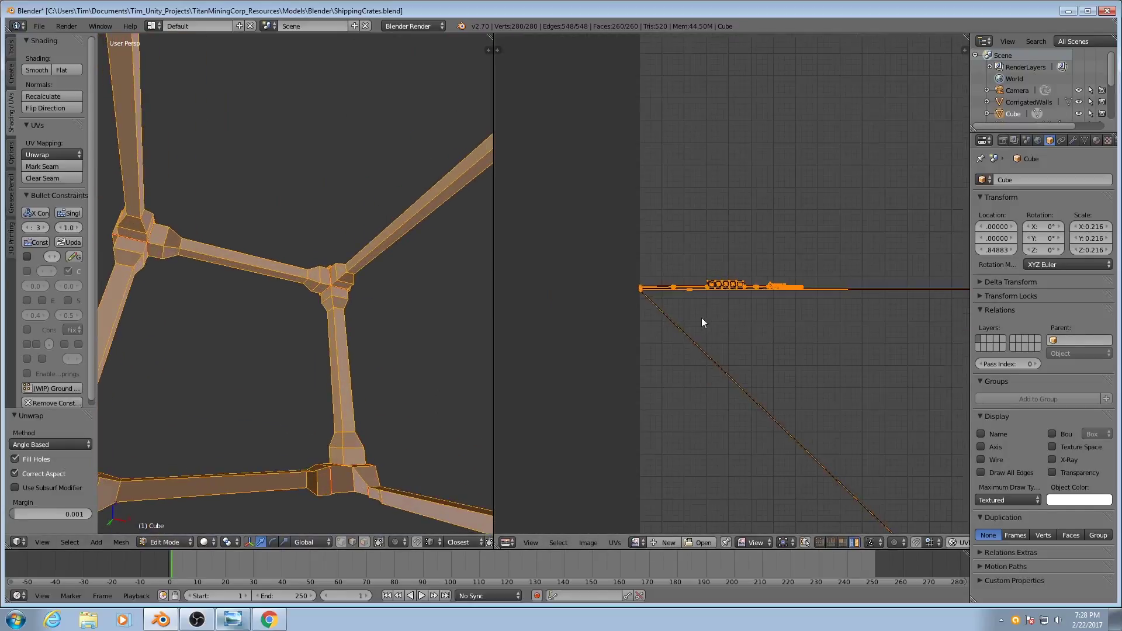
scroll(710, 327, "up", 4)
middle_click_drag(714, 351, 672, 189)
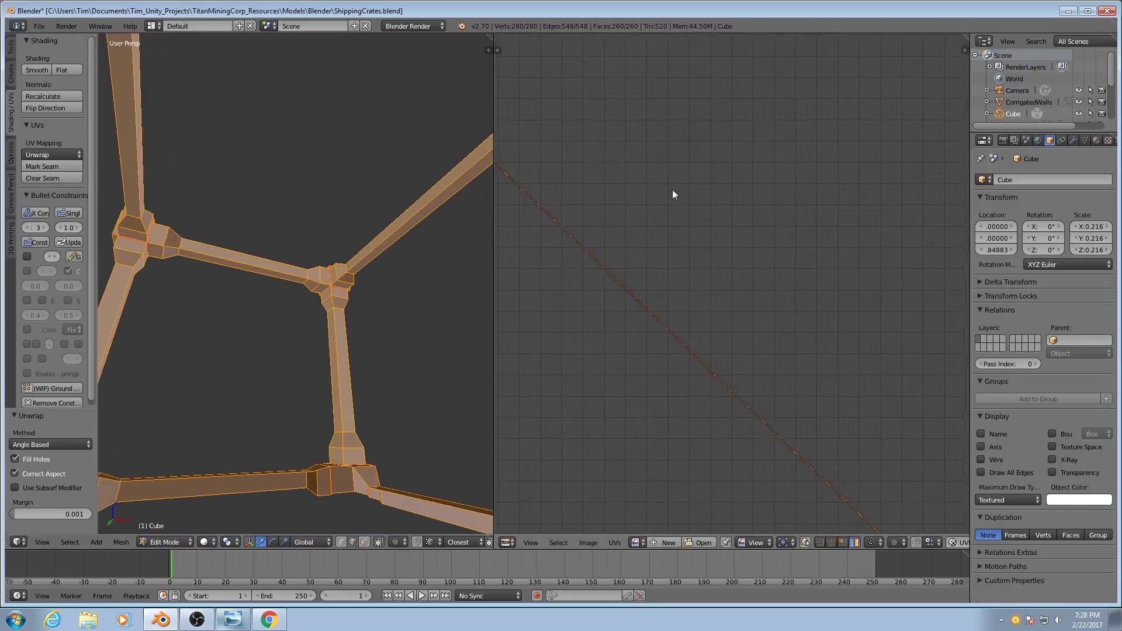
scroll(720, 269, "down", 6)
scroll(727, 263, "down", 6)
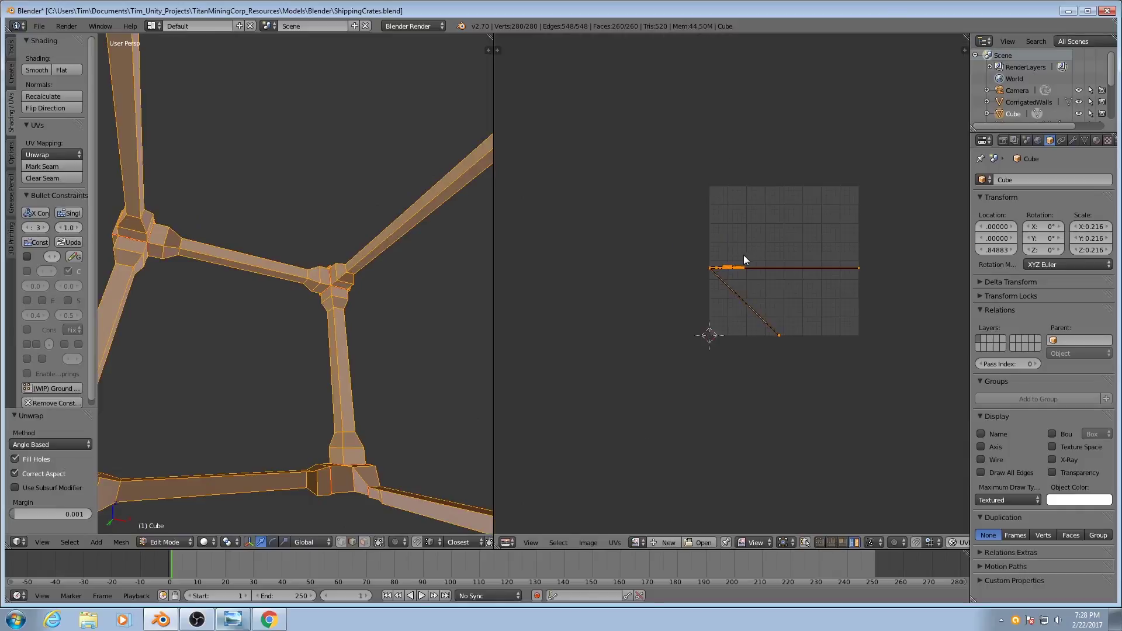
middle_click_drag(475, 266, 285, 349)
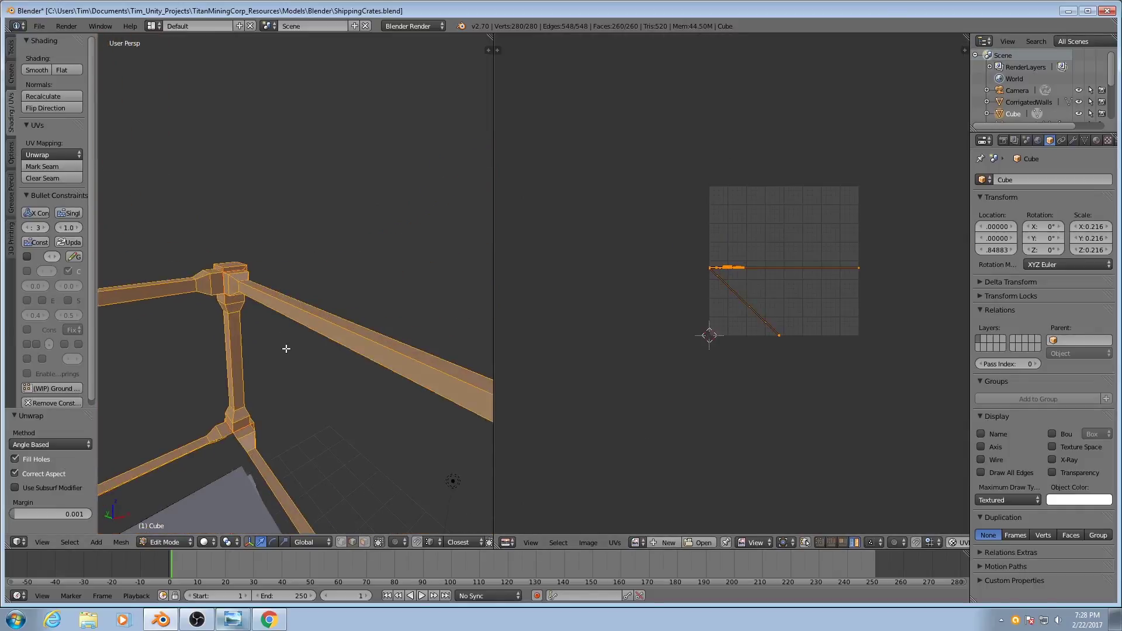
middle_click_drag(279, 302, 304, 335)
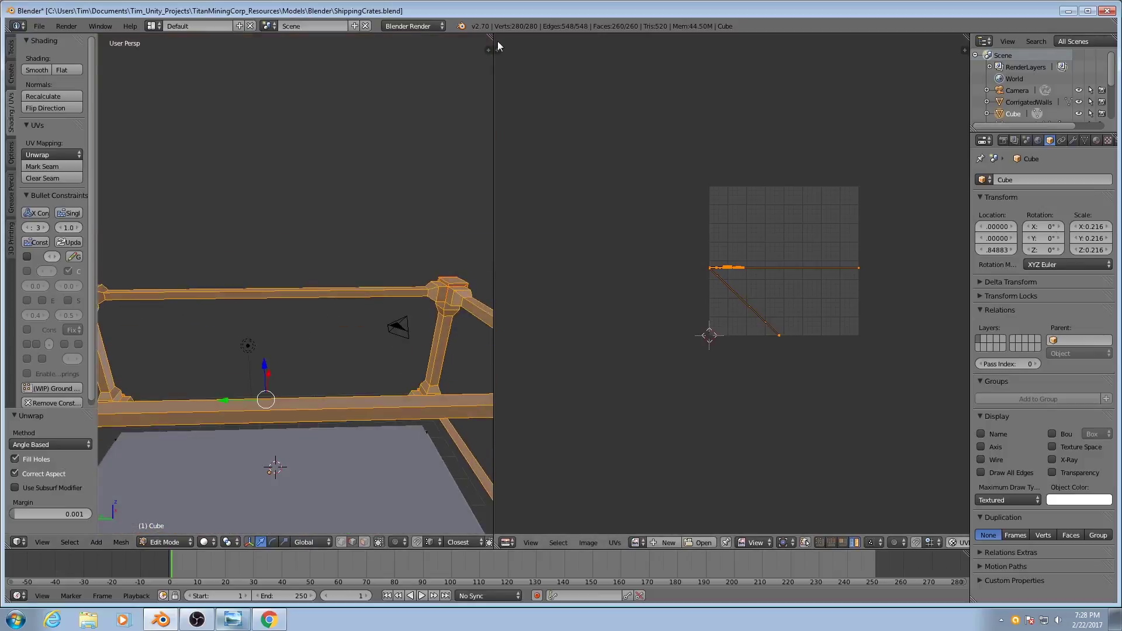
Widen the 3D view and select the four side faces of one long beam in face mode.
left_click_drag(494, 55, 800, 78)
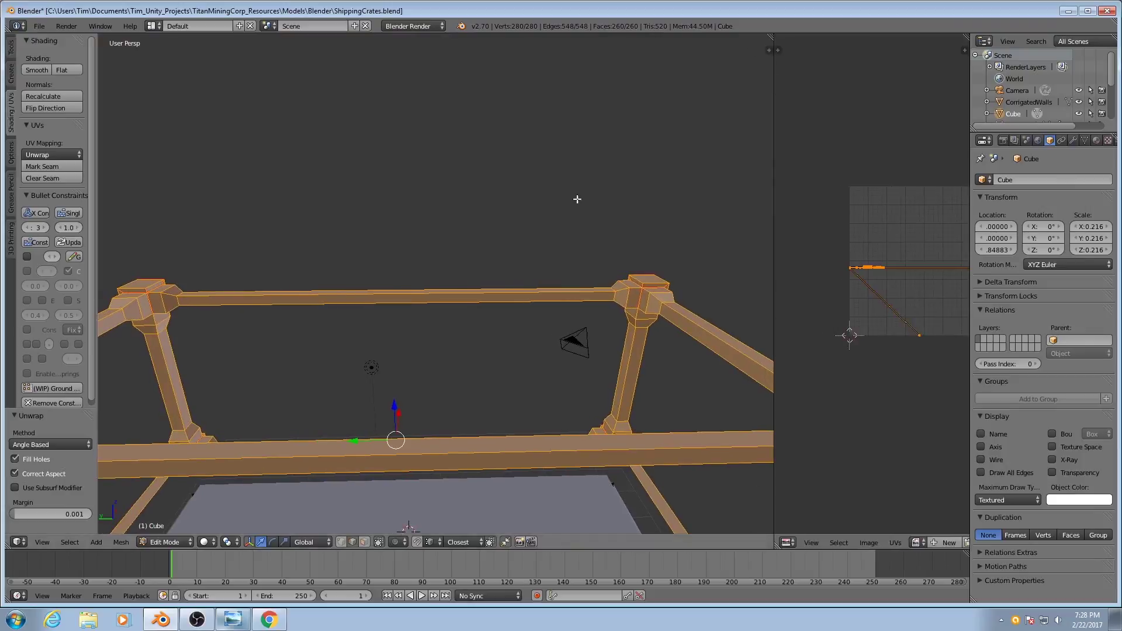
middle_click_drag(409, 304, 244, 300)
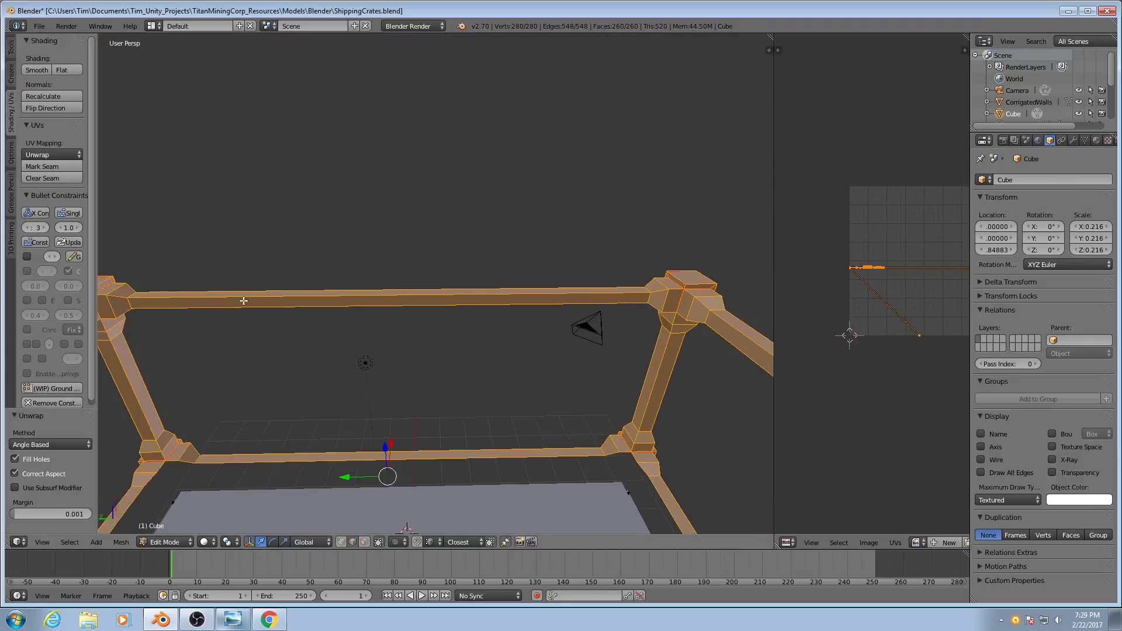
key("ctrl+Tab")
left_click(170, 309)
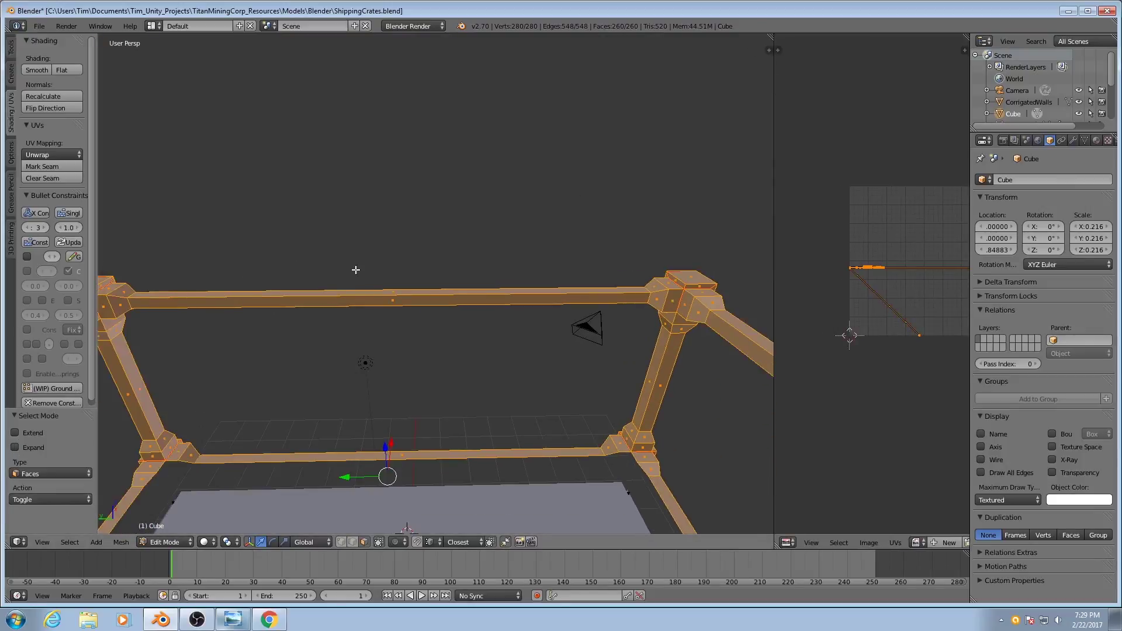
right_click(391, 296, "alt")
scroll(517, 306, "up", 6)
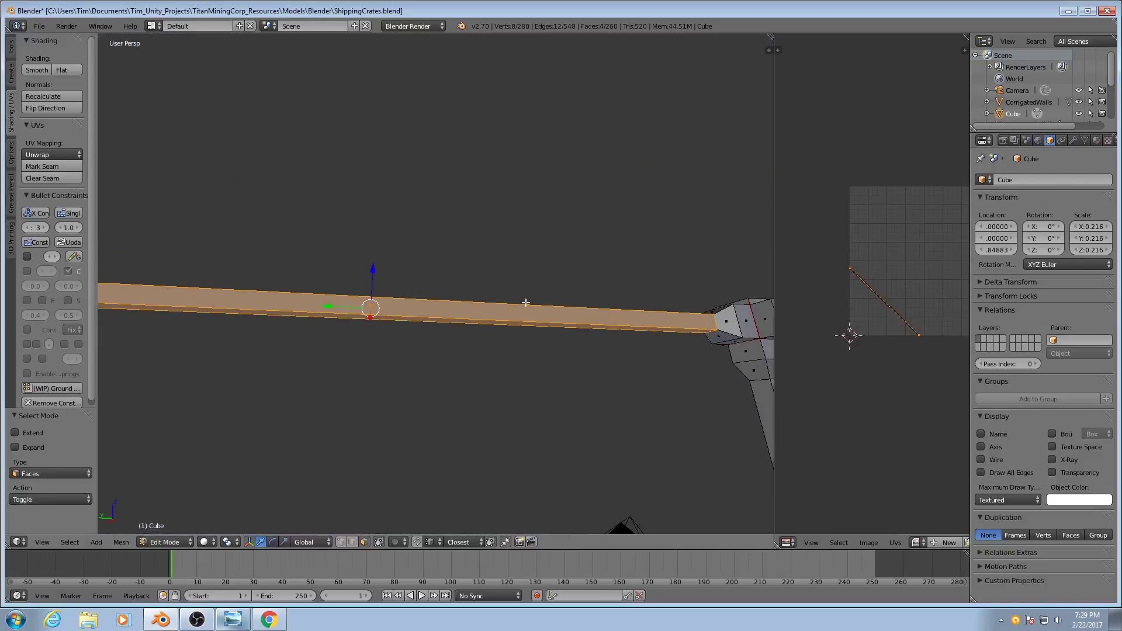
middle_click_drag(487, 329, 442, 319)
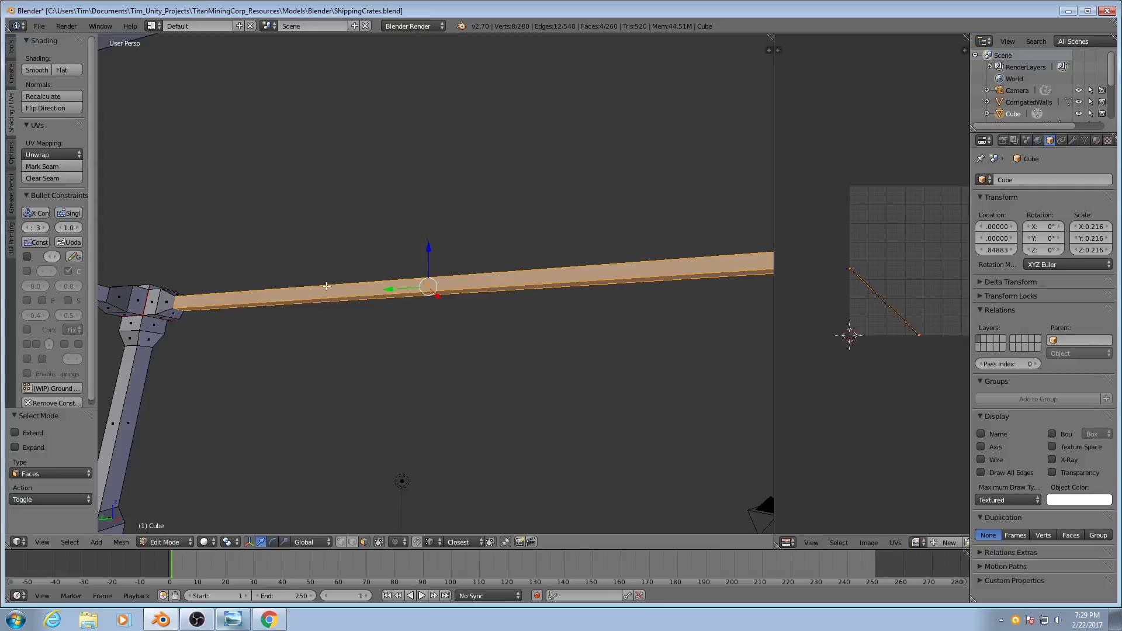
In edge mode, select the inner edges along the long upper beam from corner to corner and mark them as a seam.
scroll(331, 286, "up", 1)
mouse_move(341, 281)
middle_mouse_down("shift")
mouse_move(383, 278)
mouse_move(319, 286)
middle_mouse_up("shift")
key("ctrl+Tab")
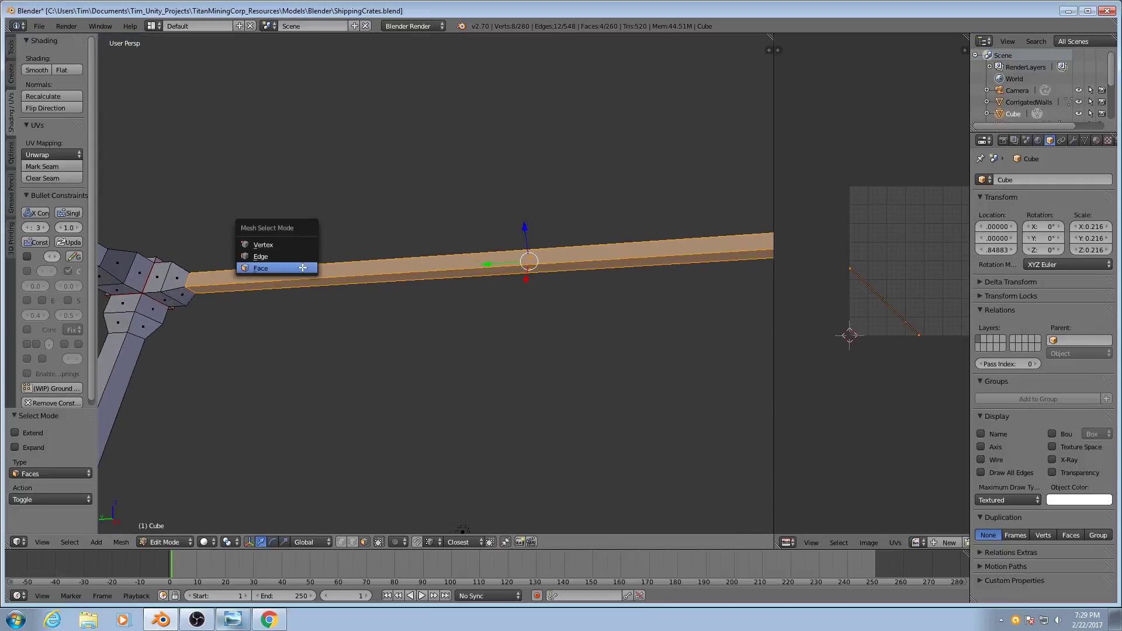
left_click(261, 256)
right_click(169, 293)
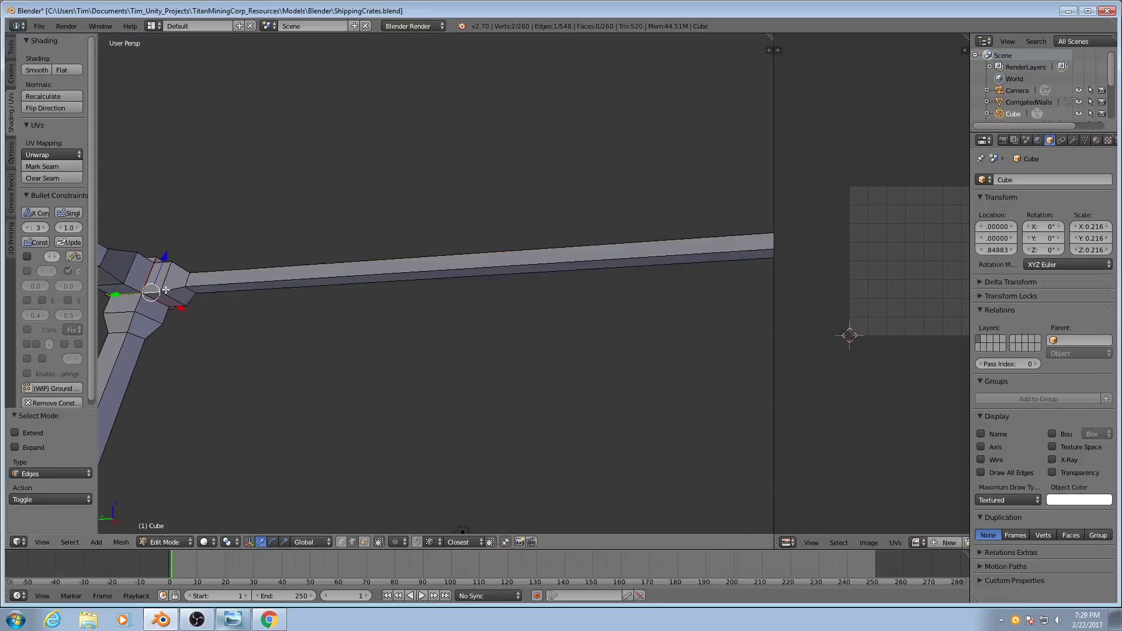
right_click(217, 286, "shift")
middle_click_drag(350, 356, 521, 349)
right_click(649, 342, "shift")
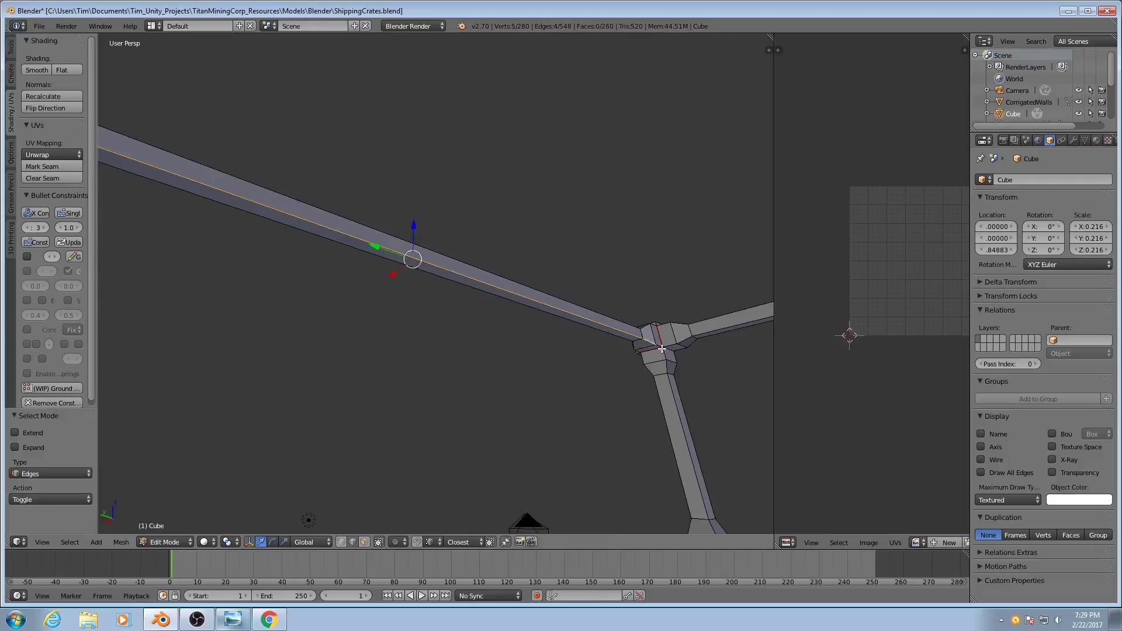
right_click(660, 347, "shift")
scroll(538, 386, "down", 7)
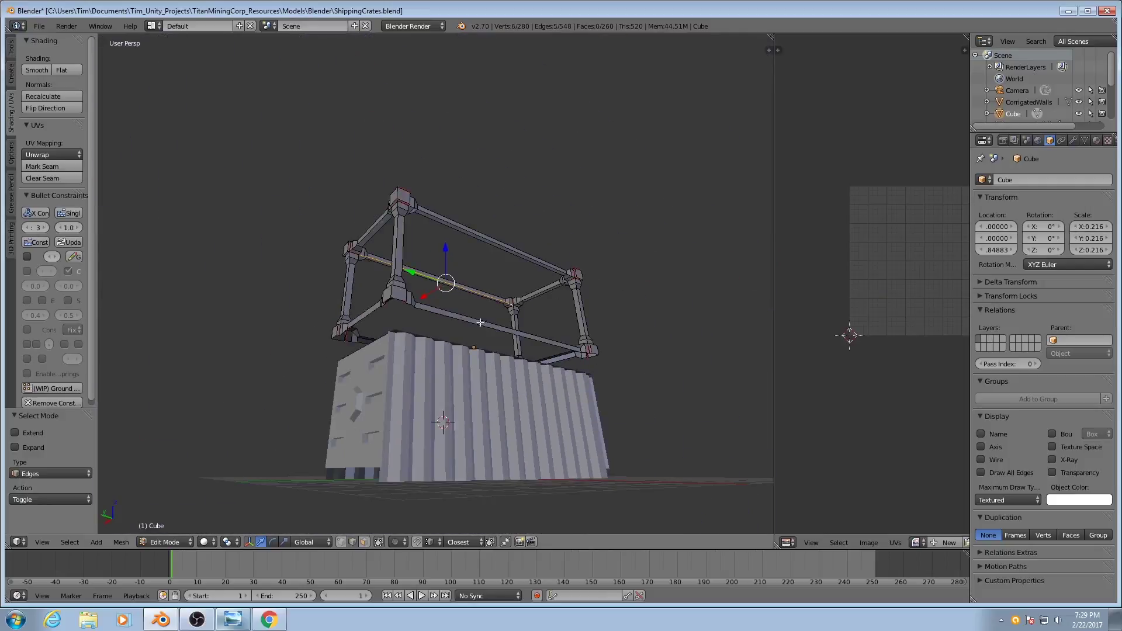
scroll(481, 322, "up", 5)
middle_click_drag(535, 284, 529, 286)
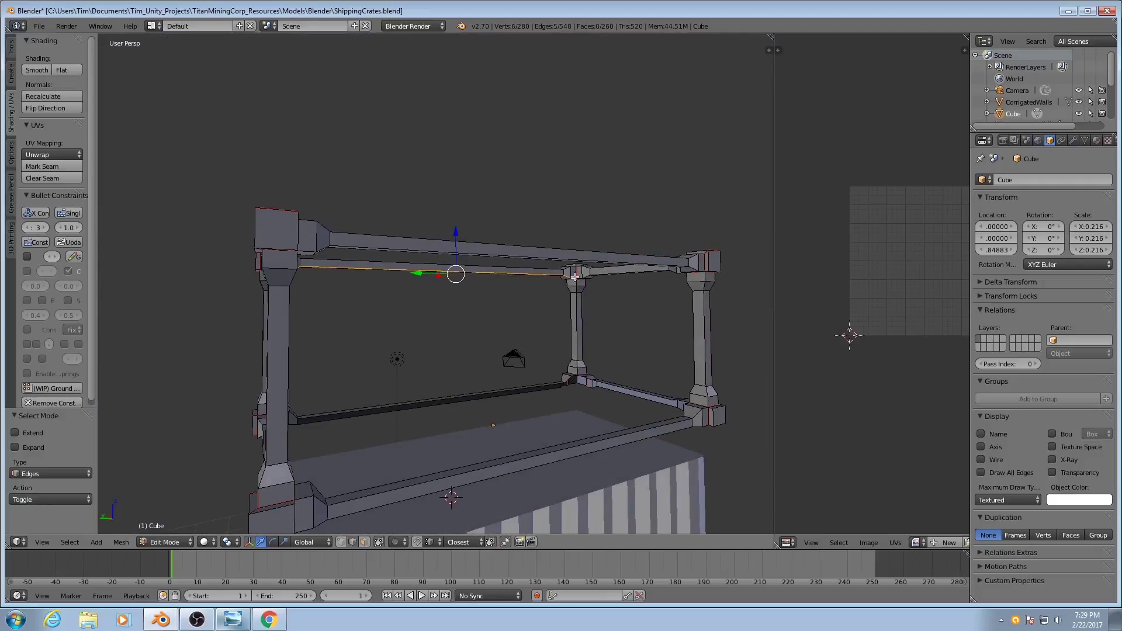
scroll(575, 279, "up", 4)
middle_click_drag(604, 311, 604, 288)
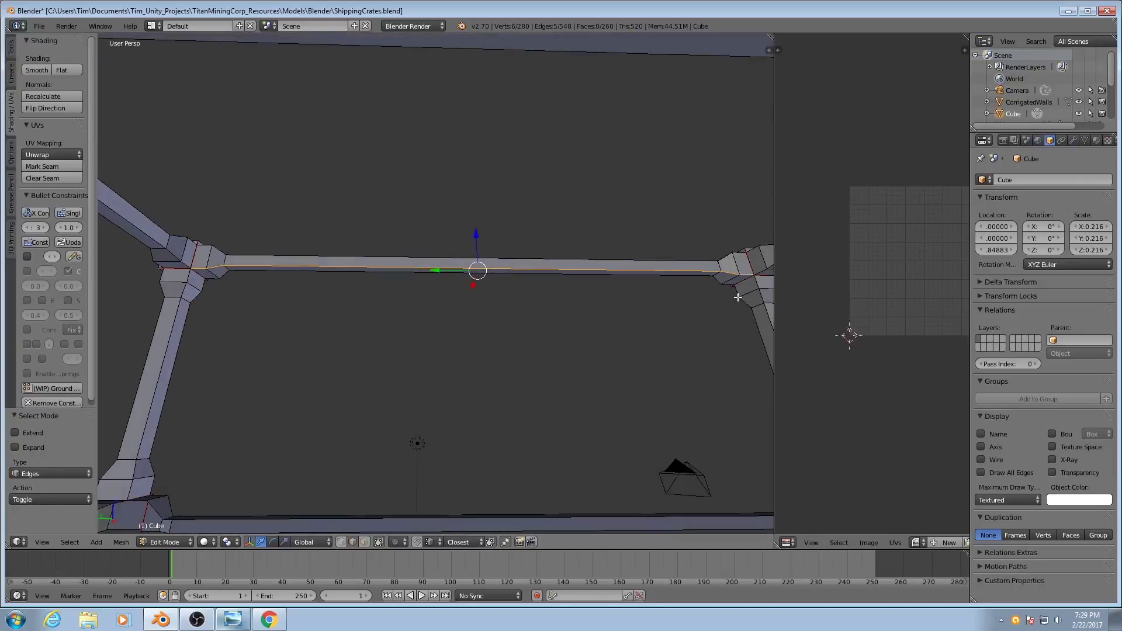
middle_click_drag(618, 270, 489, 309)
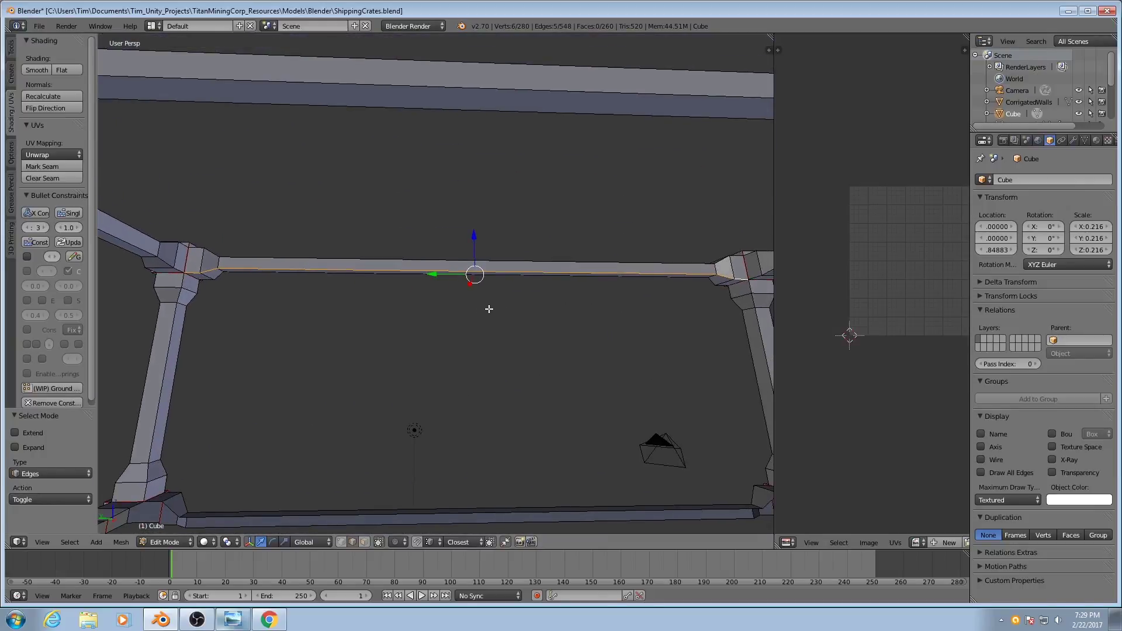
key("ctrl+e")
left_click(488, 308)
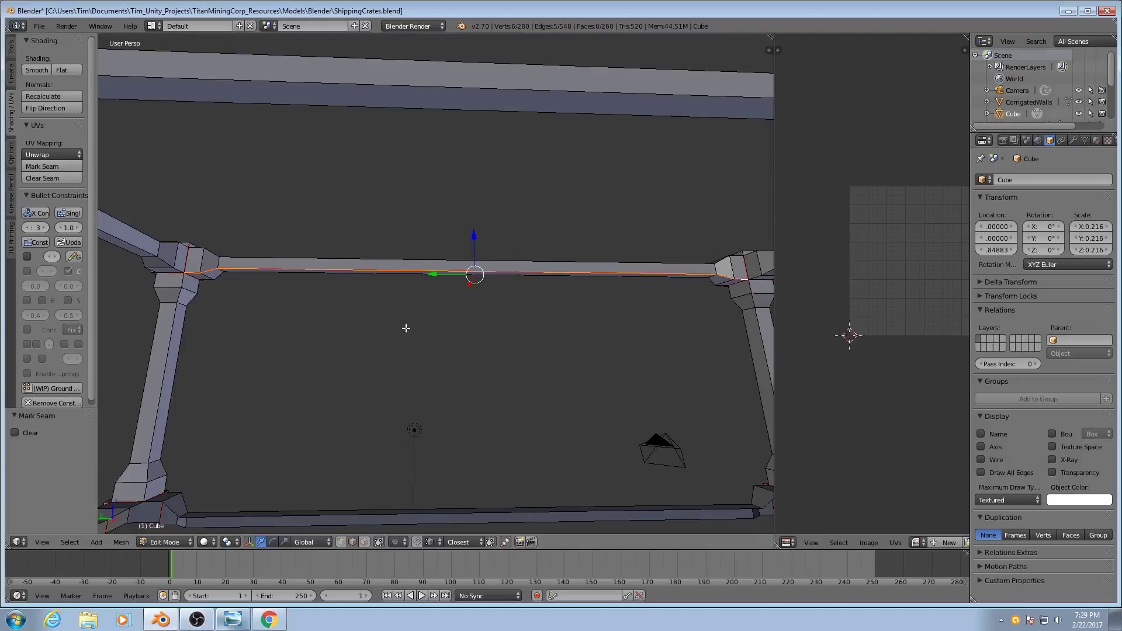
Select the matching inner edges along the opposite long upper beam and the uprights, and mark them as seams.
middle_click_drag(488, 308, 596, 331)
middle_click_drag(503, 360, 561, 374)
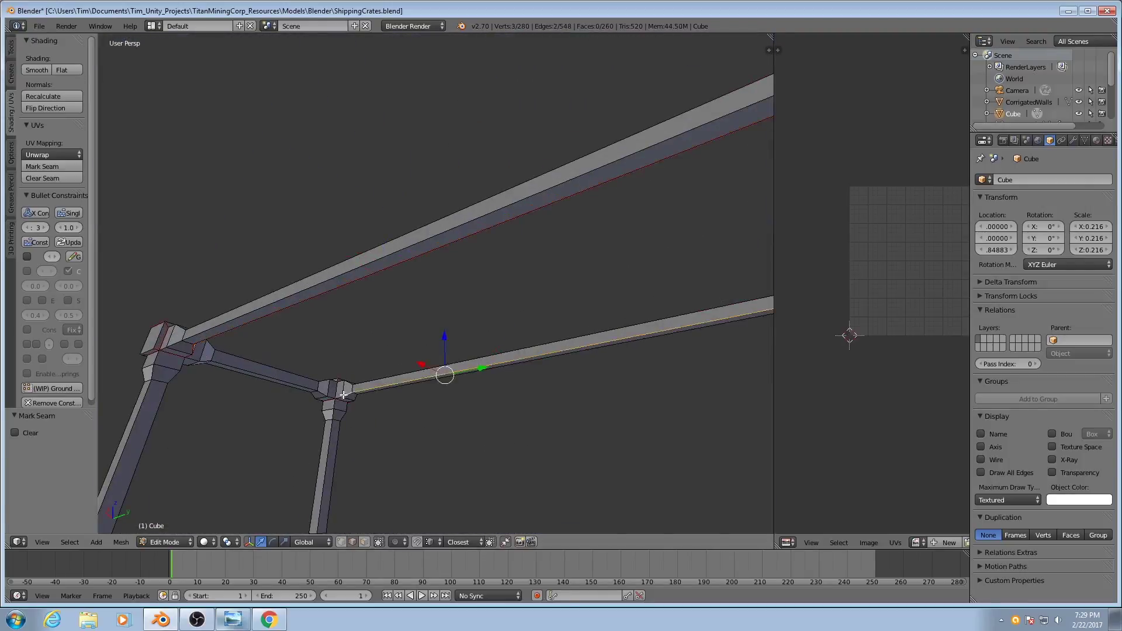
middle_click_drag(403, 382, 393, 436)
right_click(397, 375, "alt+shift")
right_click(306, 328, "alt")
middle_click_drag(306, 327, 550, 344)
right_click(401, 331, "alt+shift")
right_click(417, 333, "alt+shift")
key("ctrl+e")
left_click(361, 363)
Select the inner edge loop along the short upper end beam and mark it as a seam.
middle_click_drag(361, 362, 380, 279)
right_click(392, 267, "alt")
key("ctrl+e")
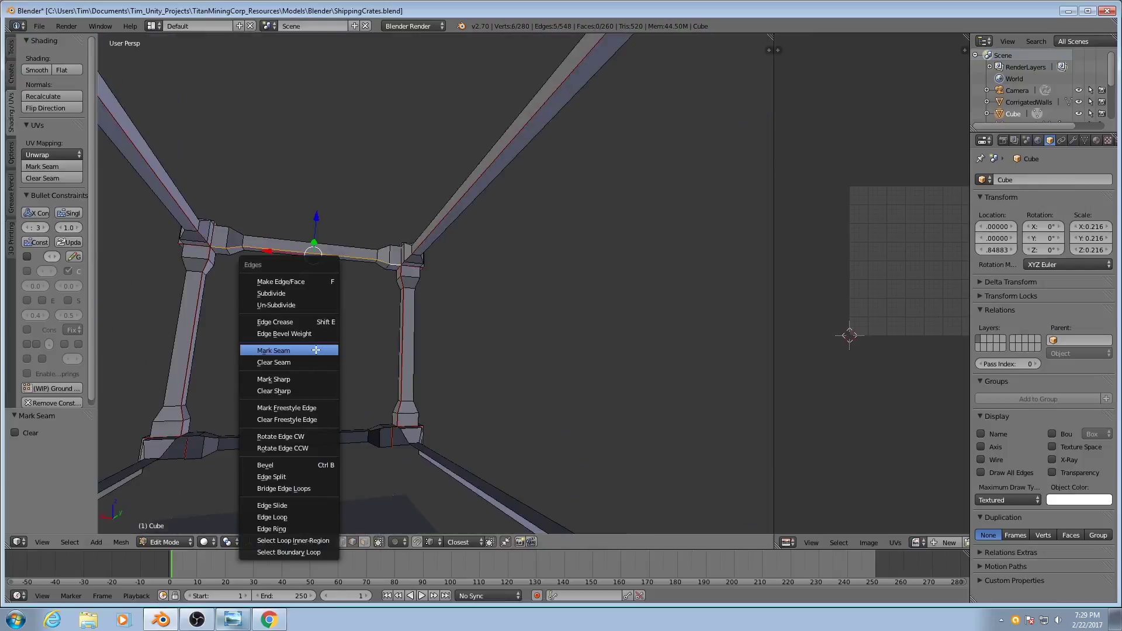
left_click(316, 350)
Select the whole frame and unwrap it again with the lengthwise beam seams.
middle_click_drag(316, 350, 420, 402)
middle_click_drag(504, 418, 424, 331)
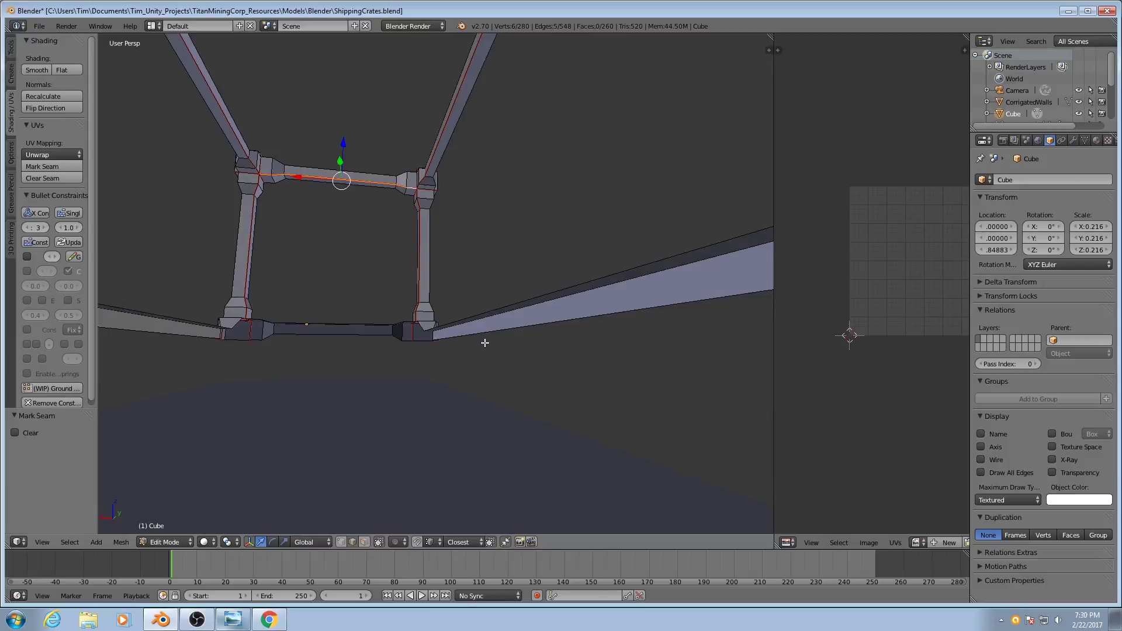
middle_click_drag(484, 343, 289, 369)
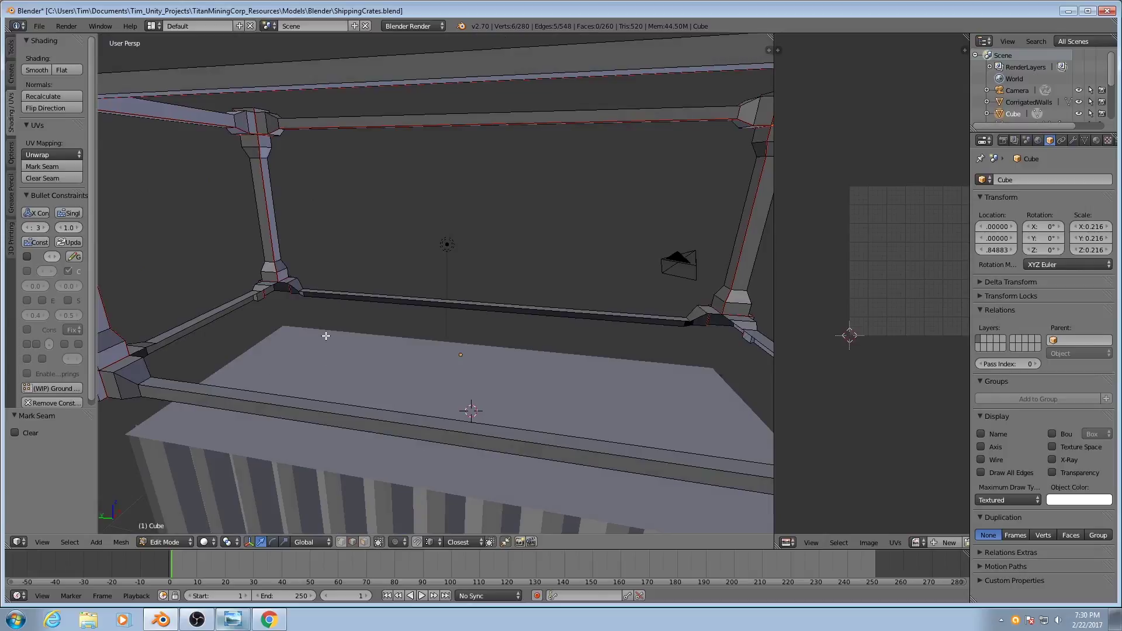
middle_click_drag(326, 335, 327, 342)
key("a")
key("u")
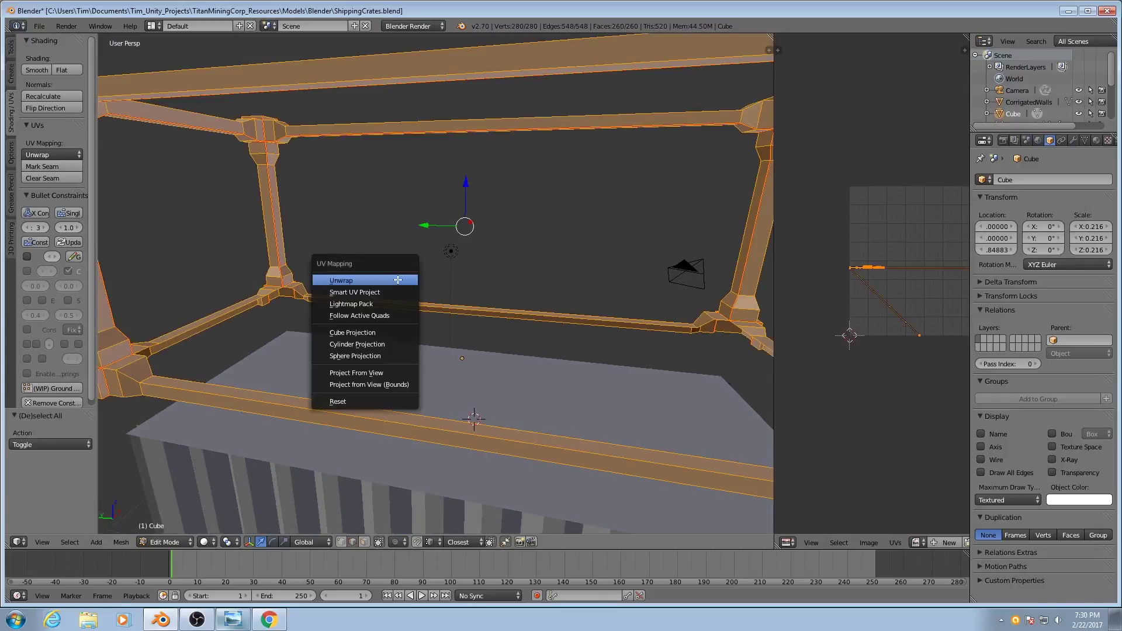
left_click(387, 279)
Enlarge the UV editor and examine the new layout of beam strips and corner block islands.
scroll(841, 350, "up", 3)
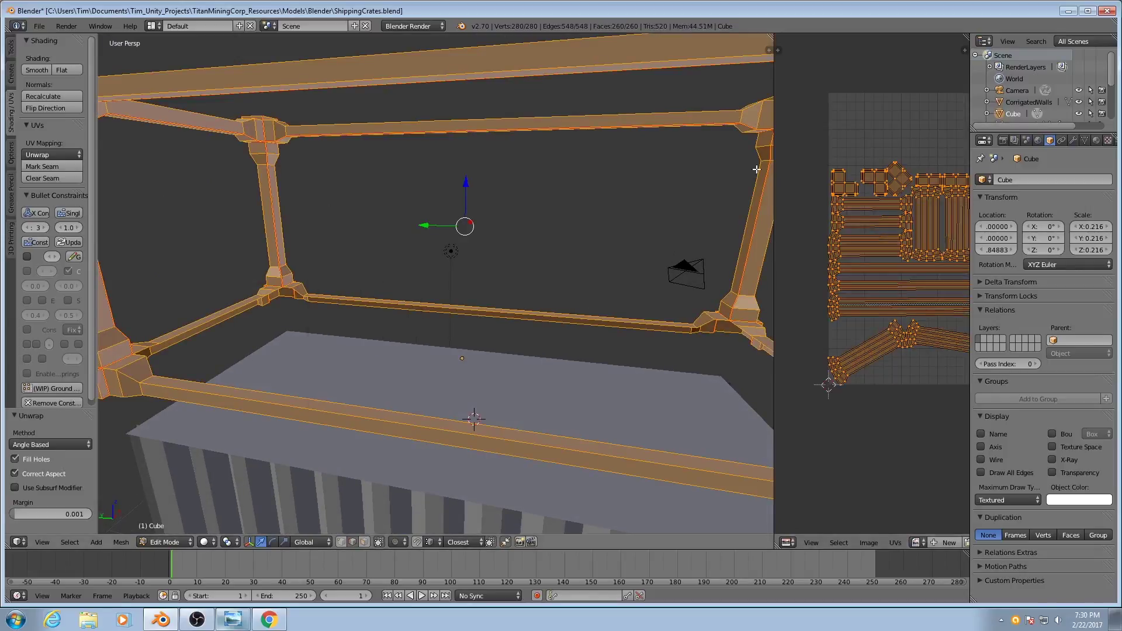
left_click_drag(776, 175, 462, 193)
scroll(821, 318, "down", 2)
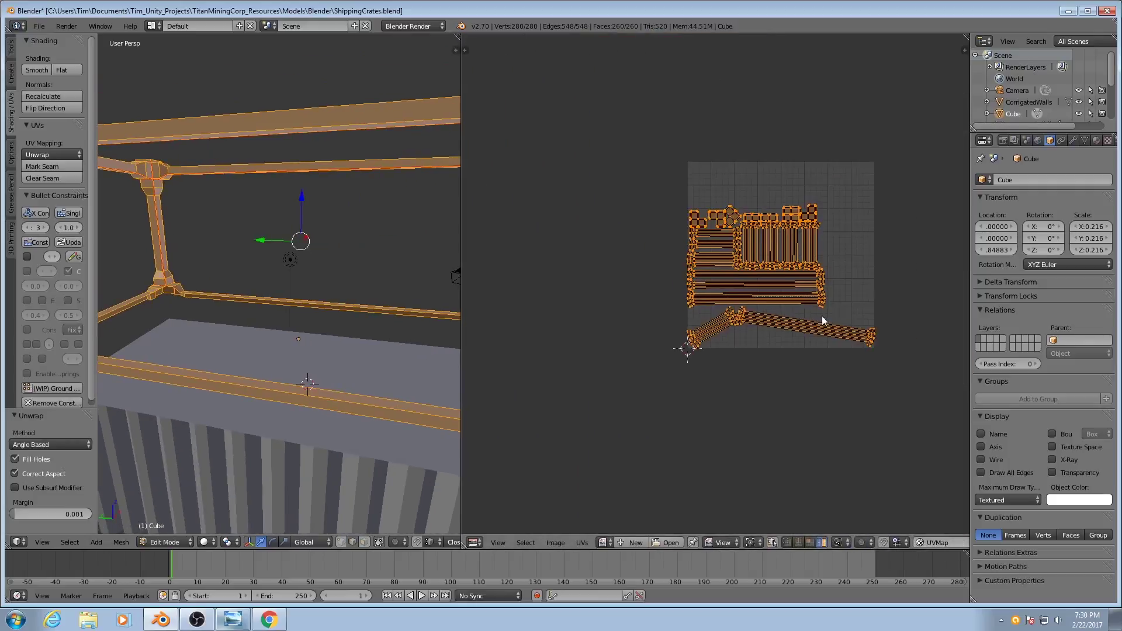
scroll(740, 341, "up", 4)
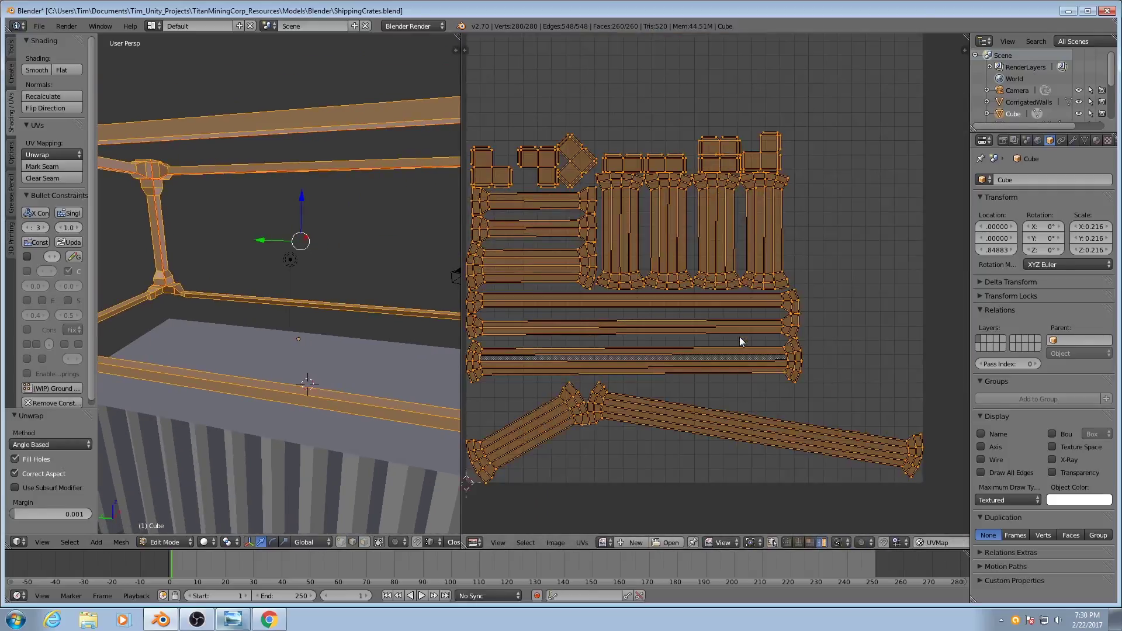
scroll(740, 342, "down", 2)
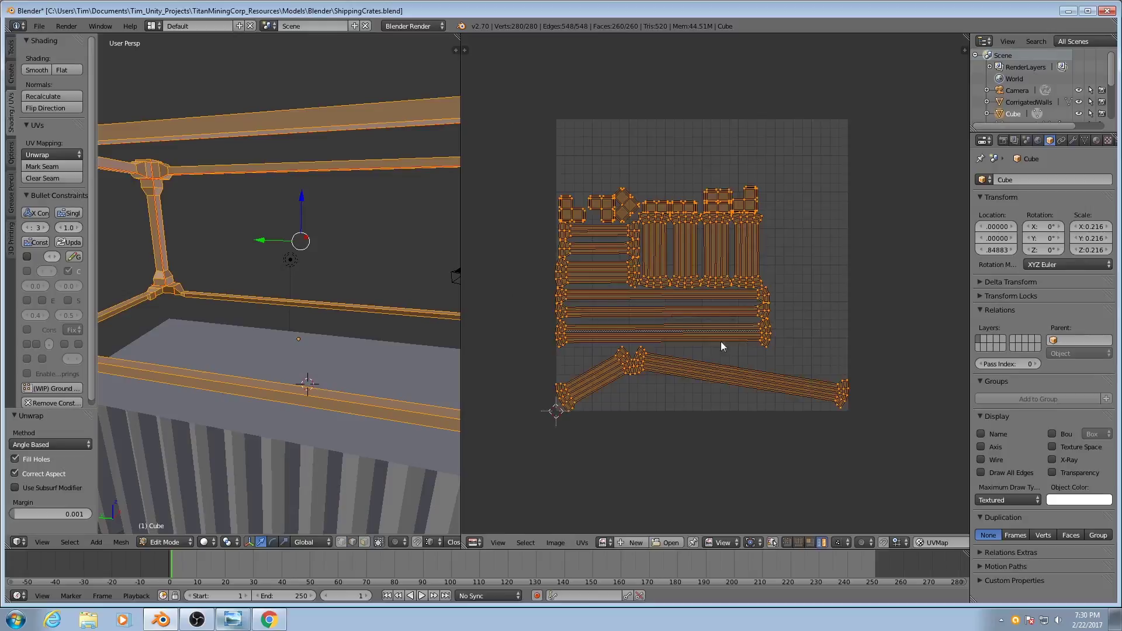
scroll(720, 343, "up", 2)
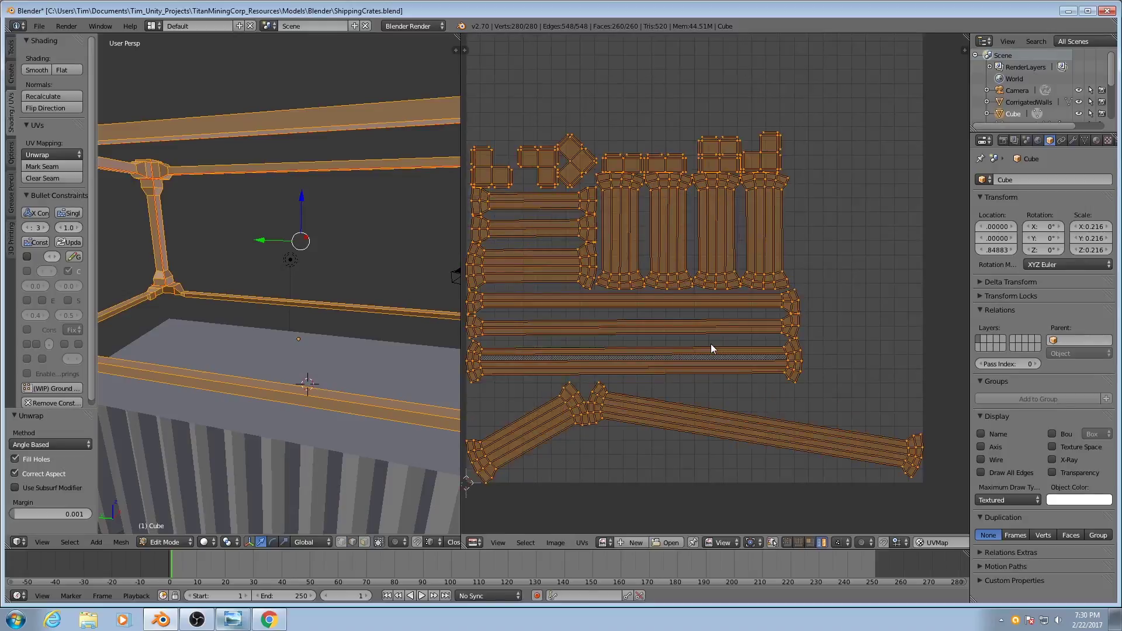
scroll(695, 332, "down", 1)
middle_click_drag(621, 331, 661, 341)
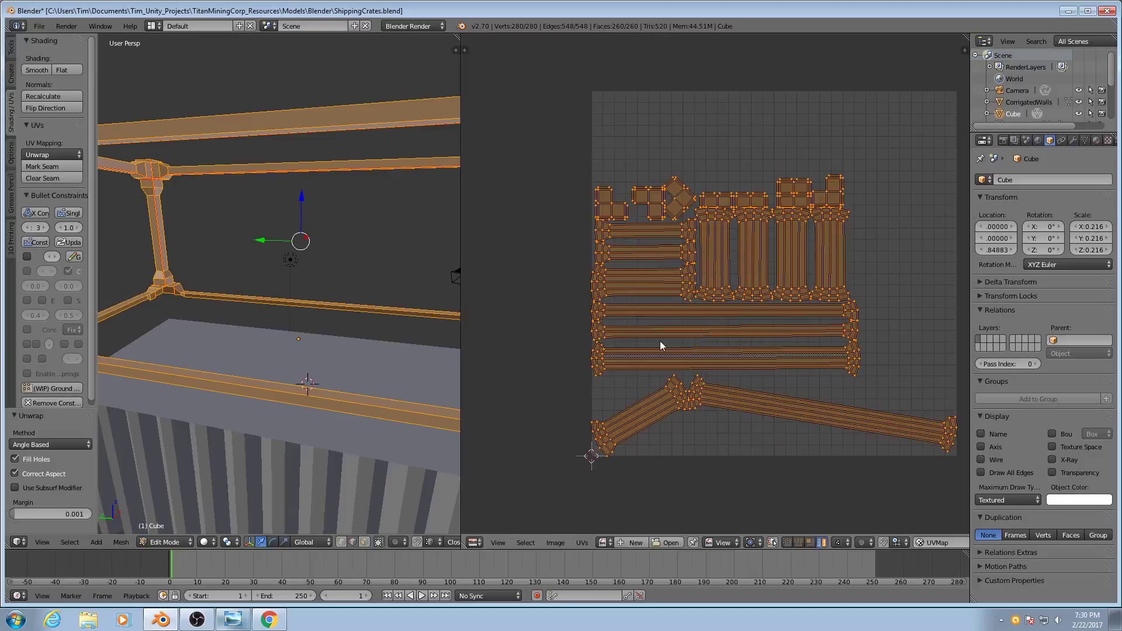
scroll(718, 331, "up", 5)
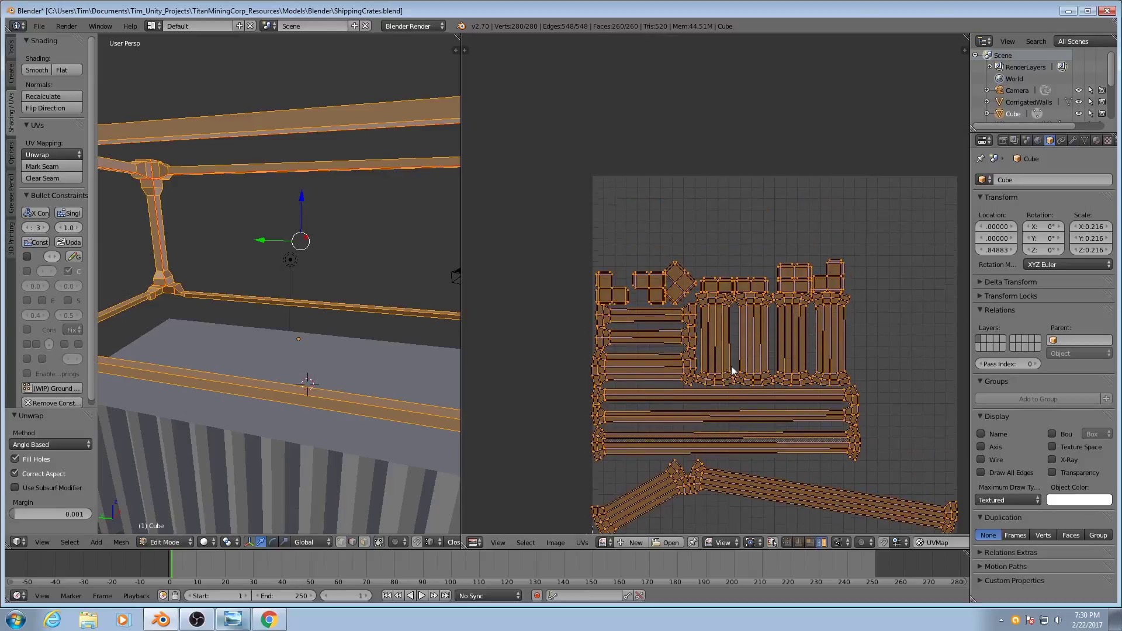
scroll(707, 367, "up", 2)
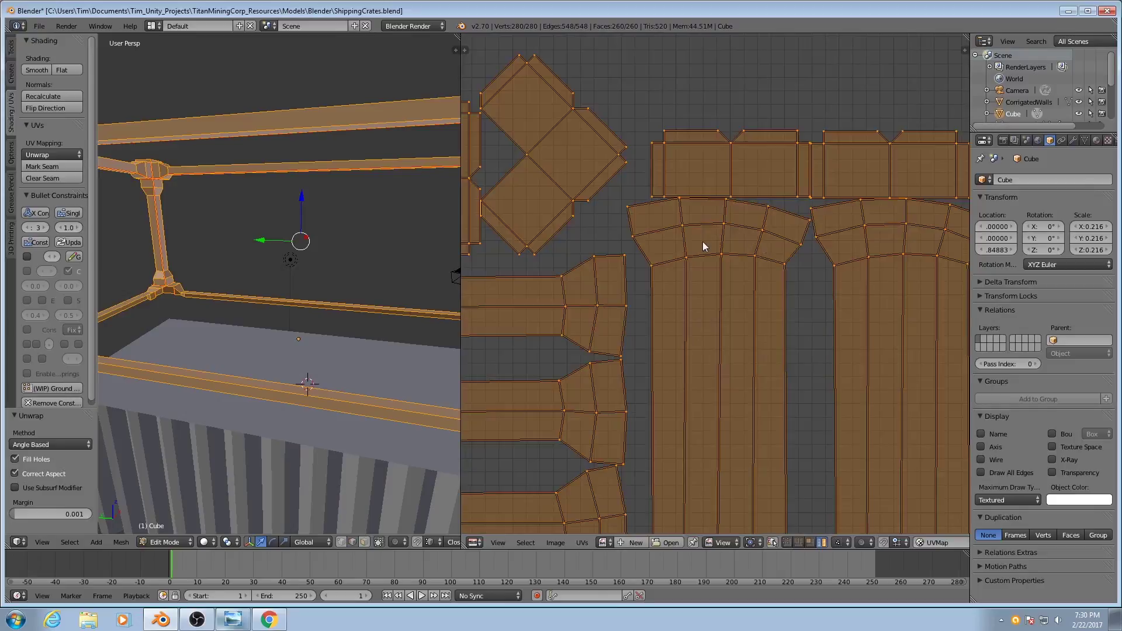
scroll(703, 241, "down", 5)
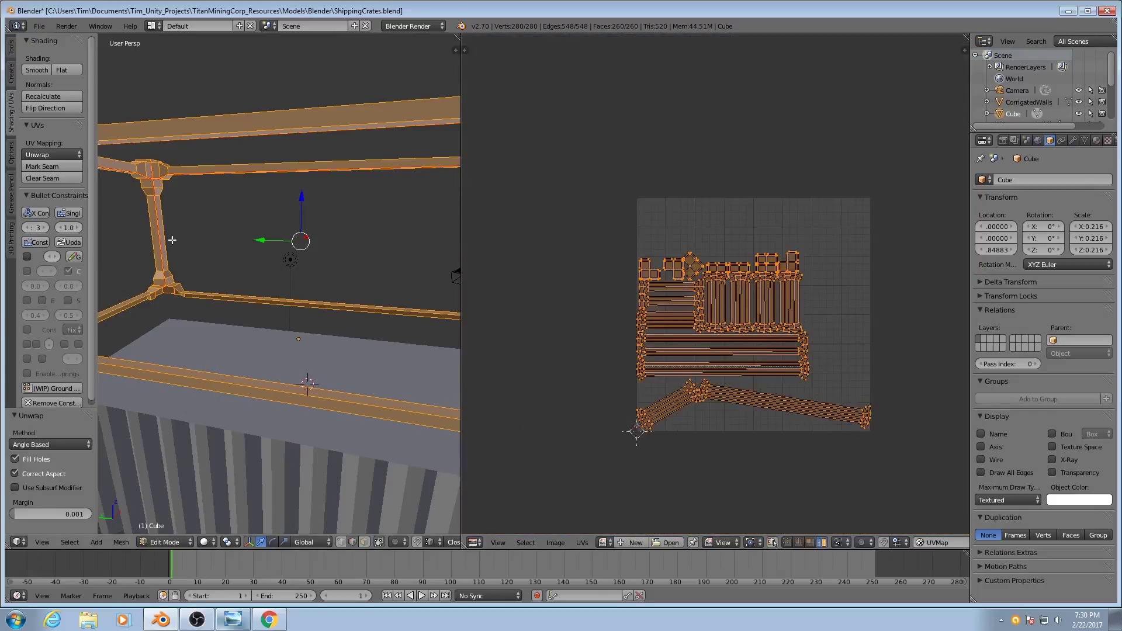
Compare the flared ends of the beam islands with the frame's corner joints.
scroll(250, 300, "down", 4)
scroll(249, 299, "up", 4)
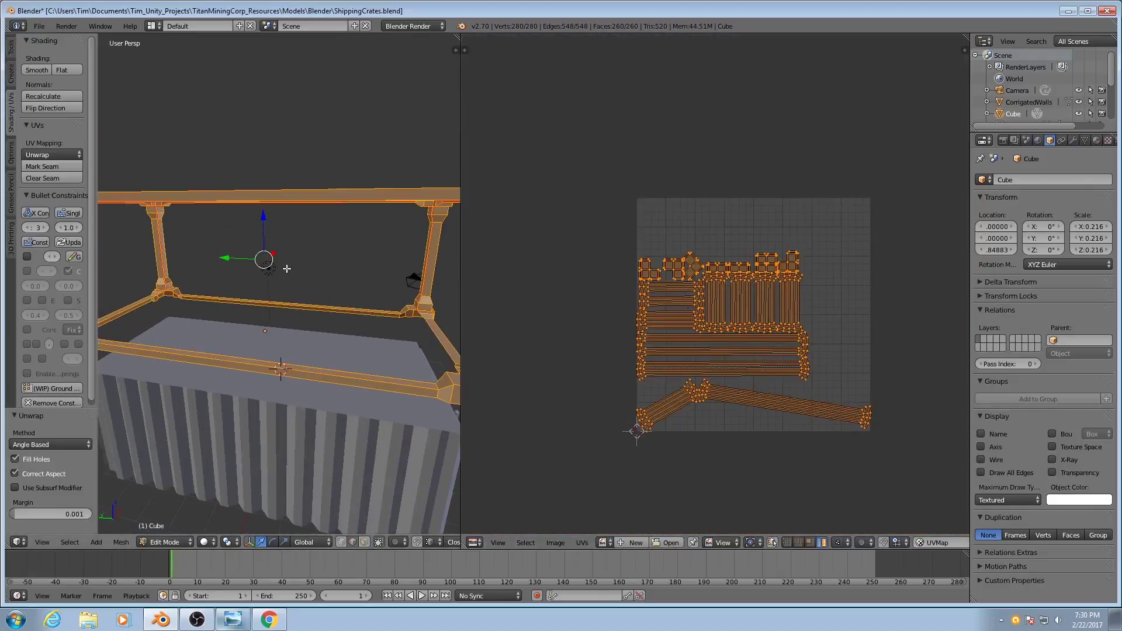
scroll(294, 268, "up", 1)
scroll(250, 325, "up", 5)
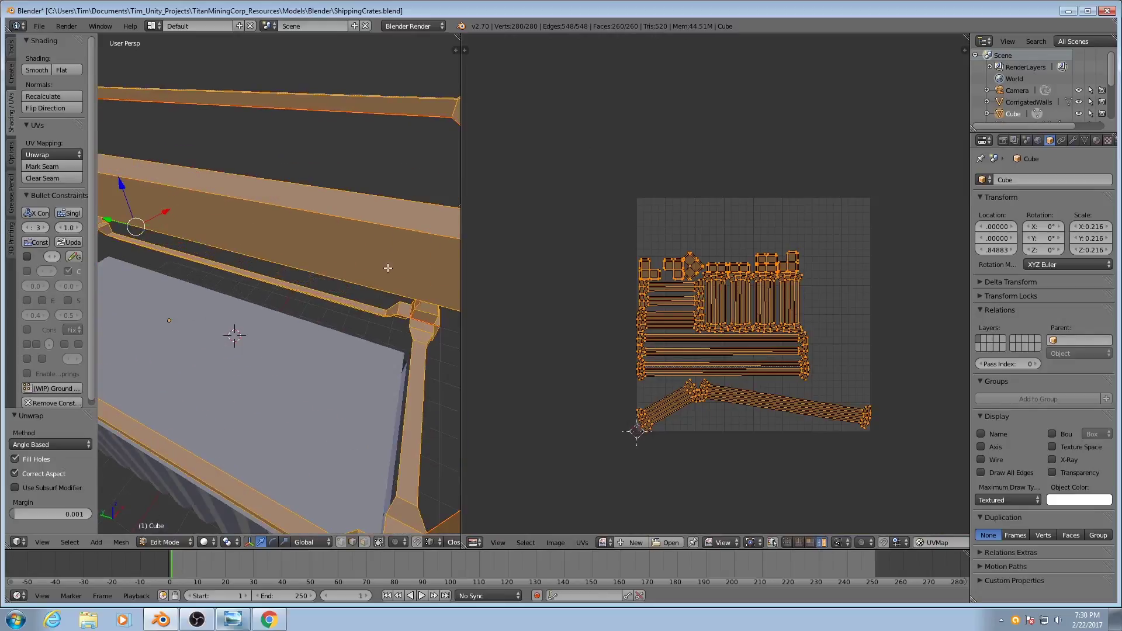
scroll(726, 299, "up", 3)
scroll(732, 333, "up", 3)
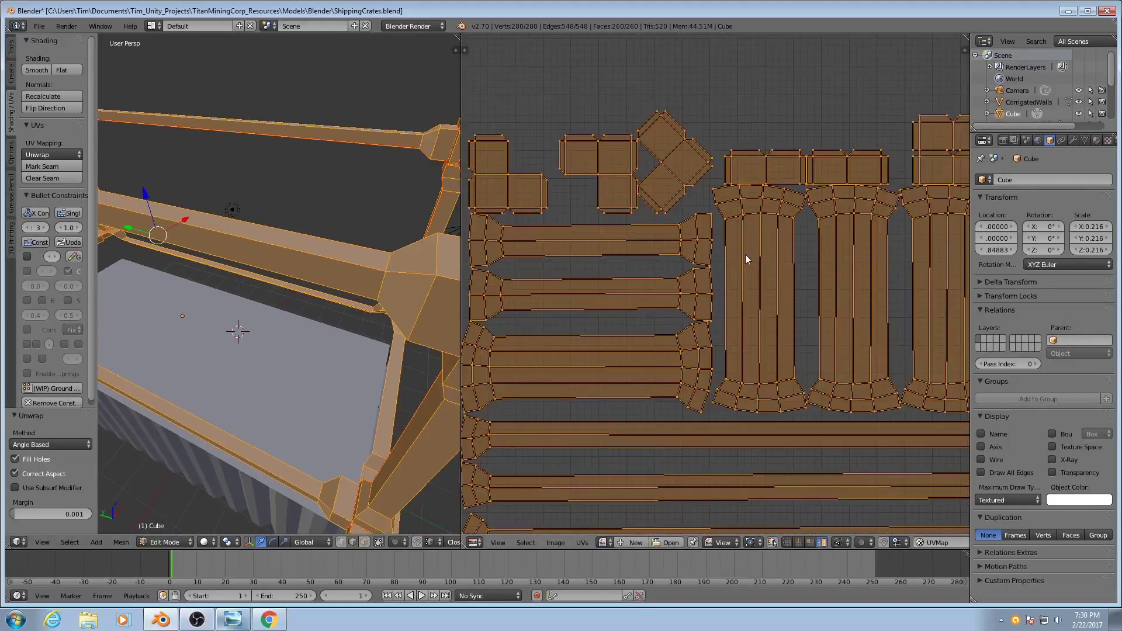
scroll(745, 254, "down", 2)
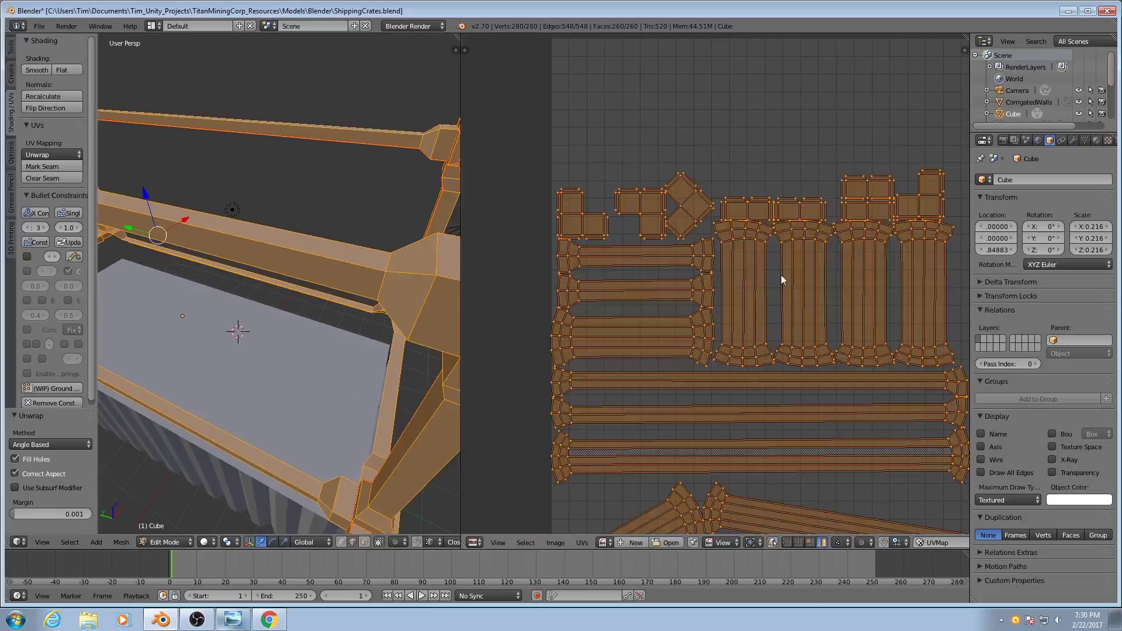
scroll(759, 280, "up", 1)
scroll(280, 316, "down", 1)
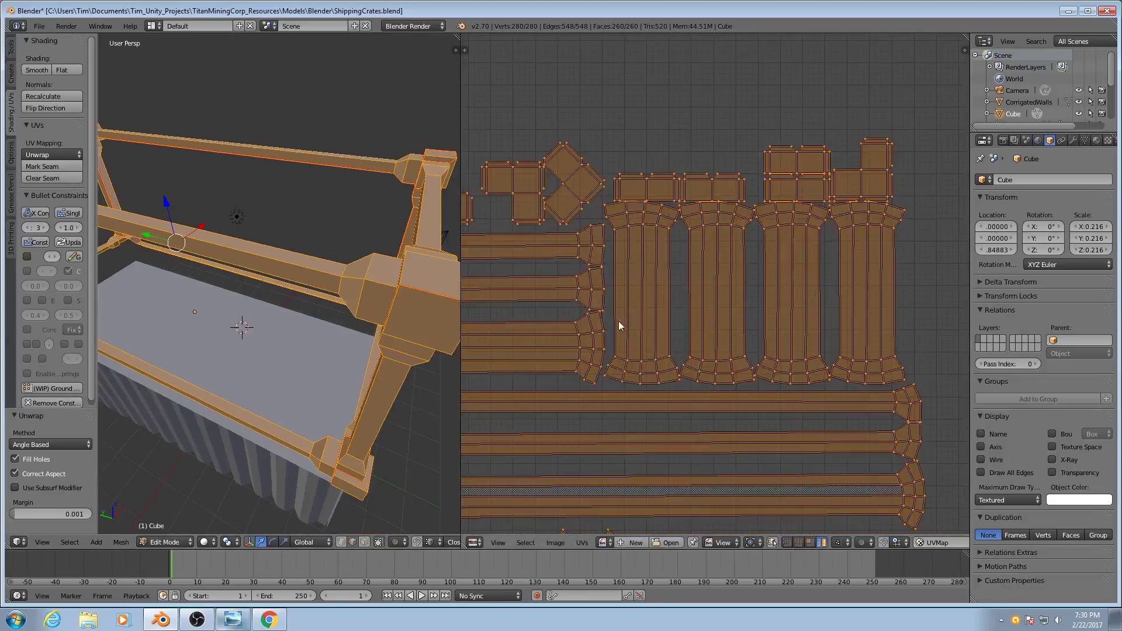
middle_click_drag(648, 290, 658, 325)
scroll(658, 325, "up", 1)
scroll(658, 331, "up", 1)
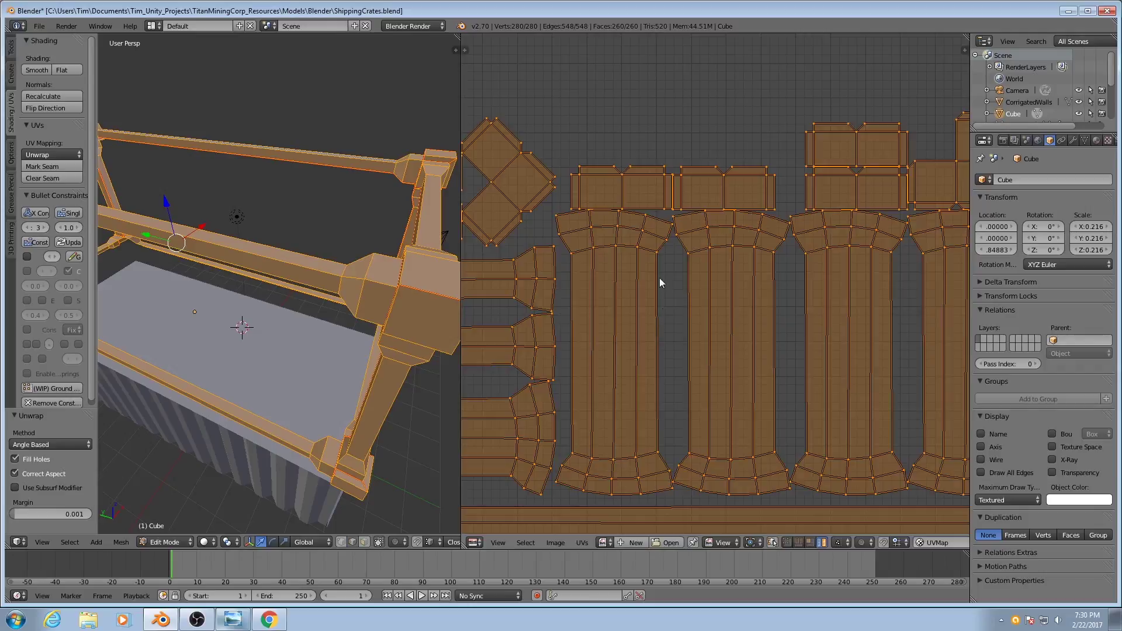
scroll(638, 316, "down", 1)
scroll(674, 288, "up", 1)
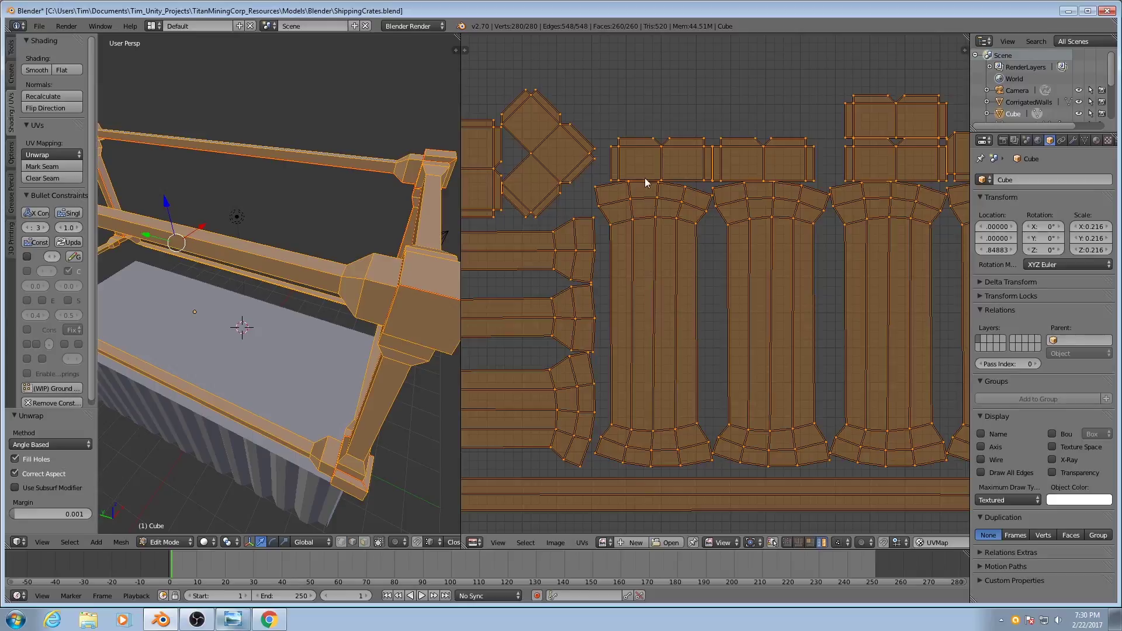
Examine the whole frame alongside the four vertical beam islands in the UV layout.
middle_click_drag(310, 274, 342, 259)
middle_click_drag(251, 300, 218, 270)
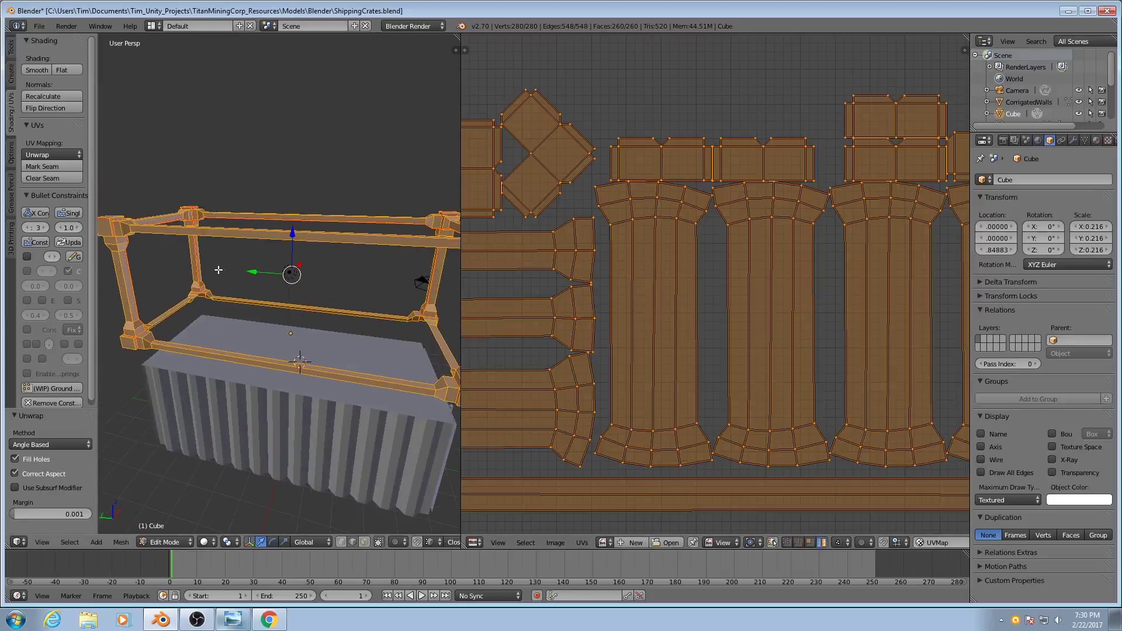
middle_click_drag(123, 245, 123, 236)
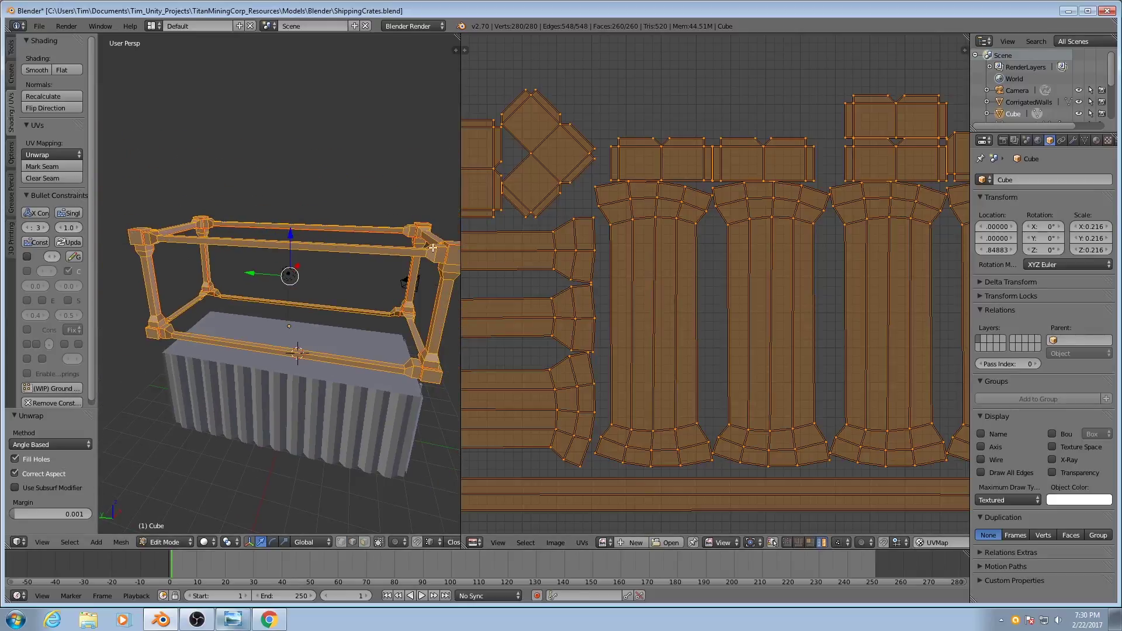
scroll(649, 263, "up", 1)
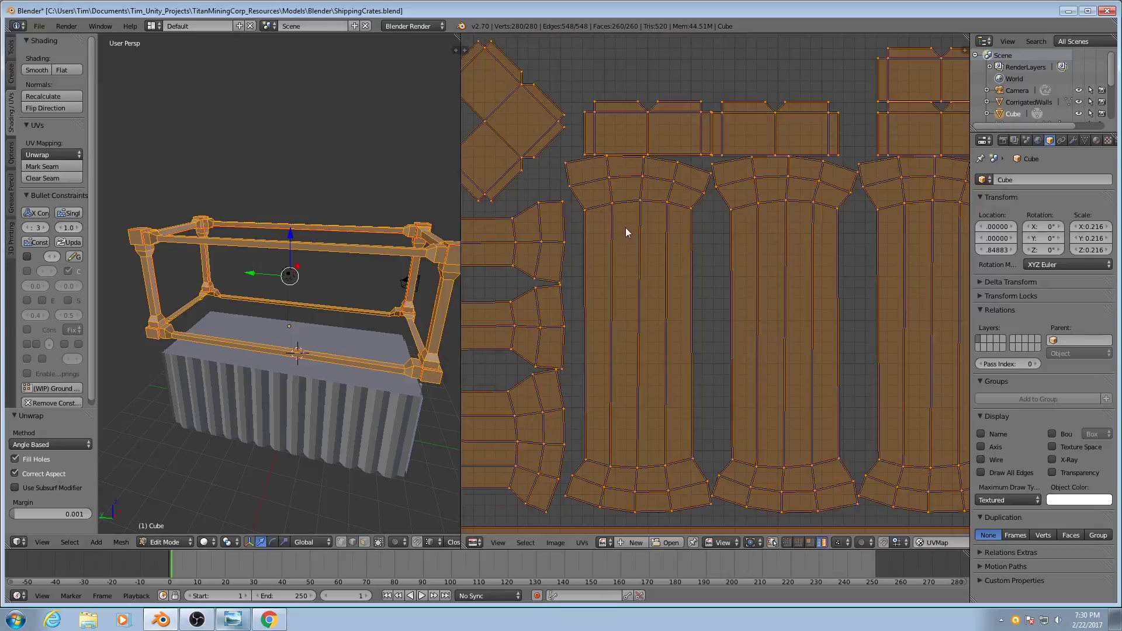
scroll(625, 232, "down", 1)
middle_click_drag(622, 260, 646, 258)
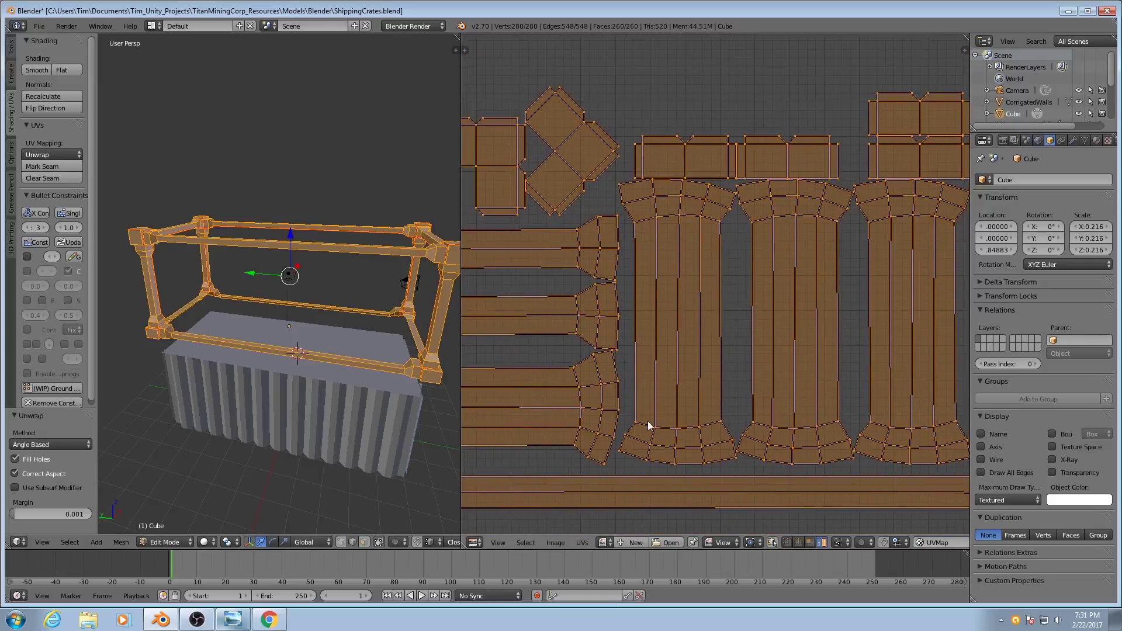
scroll(651, 395, "up", 1)
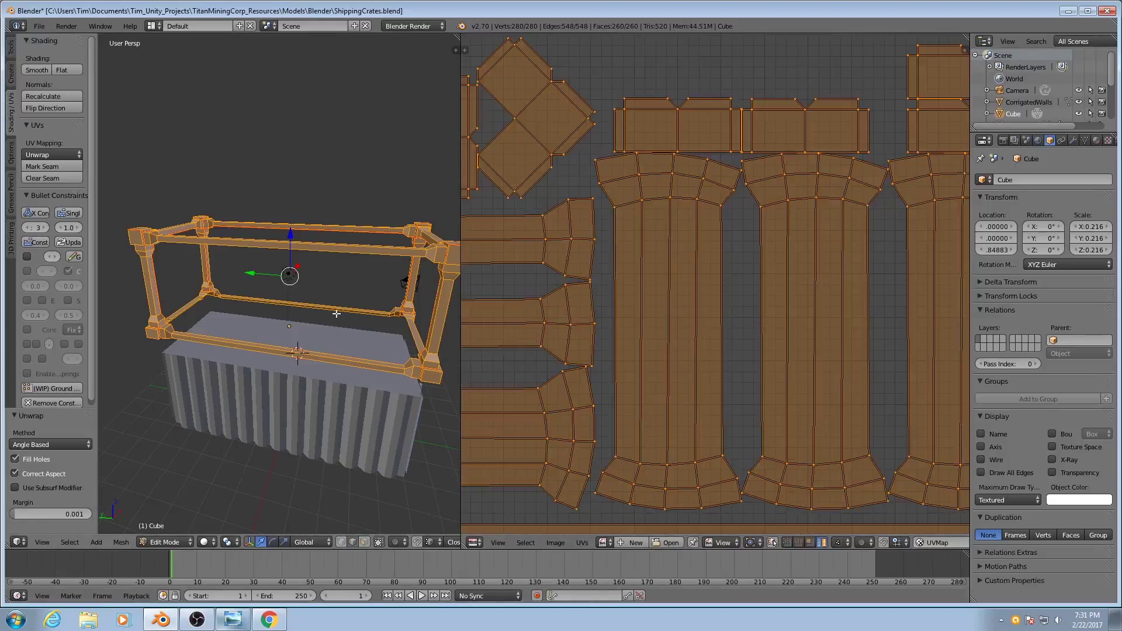
middle_click_drag(354, 286, 319, 302)
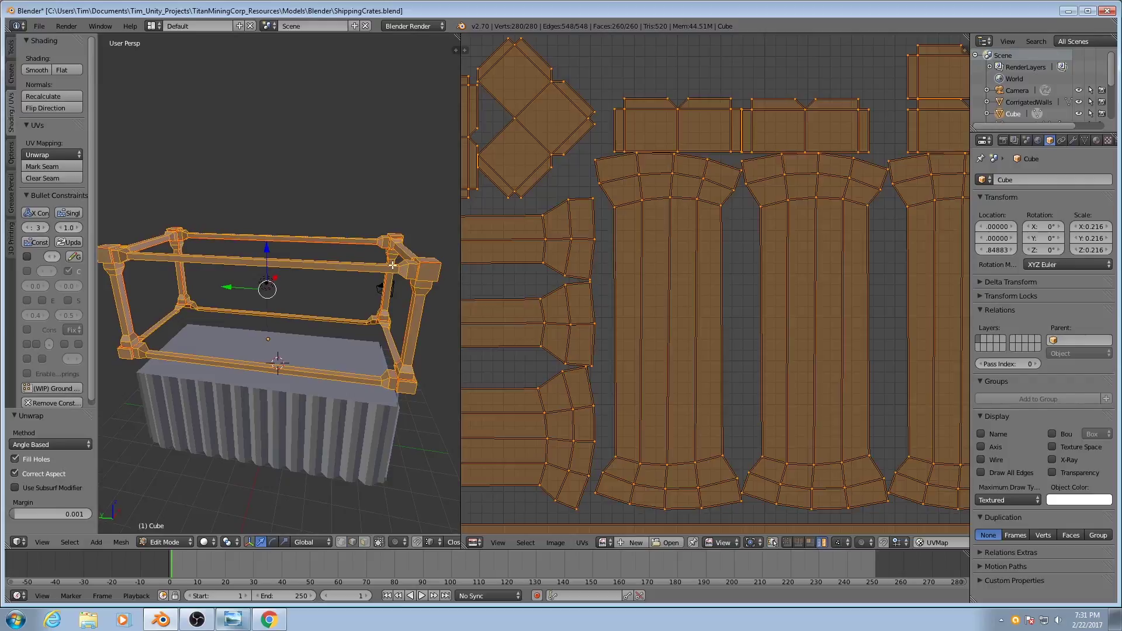
Select the outer side edge of the first vertical beam island and inspect it against the neighbouring islands and the frame.
right_click(613, 252)
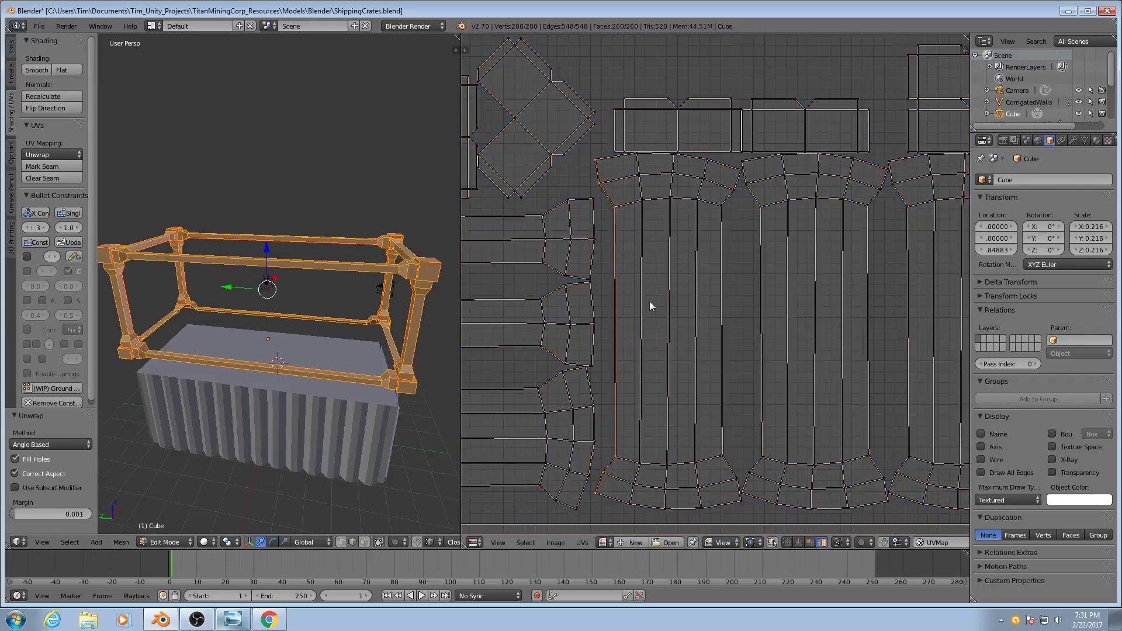
scroll(652, 322, "down", 1)
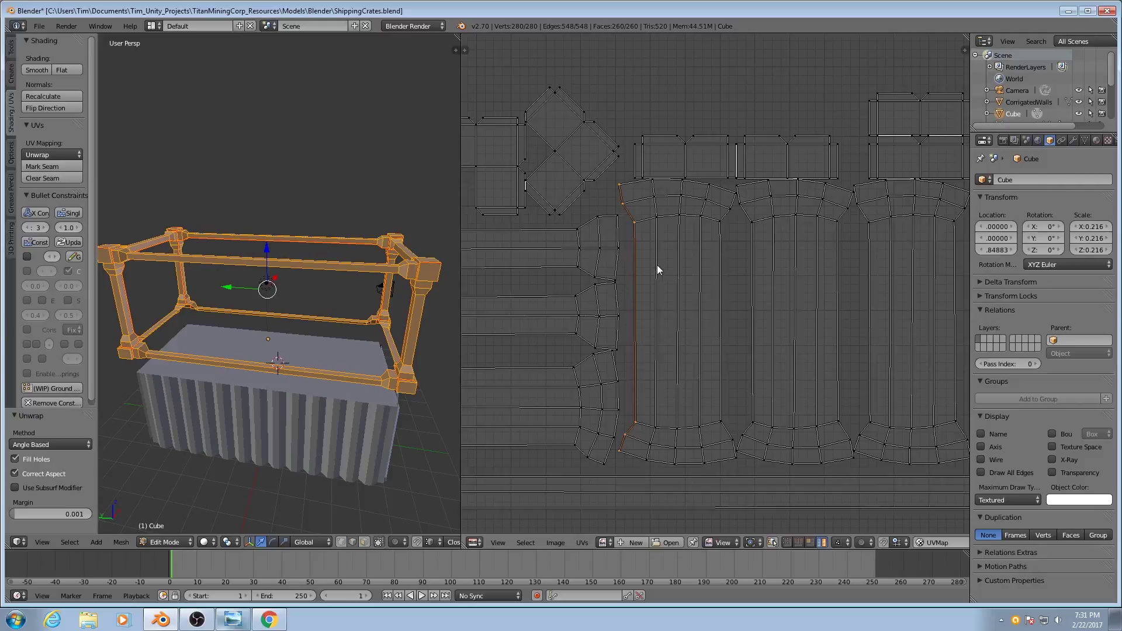
scroll(661, 267, "down", 1)
middle_click_drag(684, 299, 682, 321)
scroll(681, 319, "up", 1)
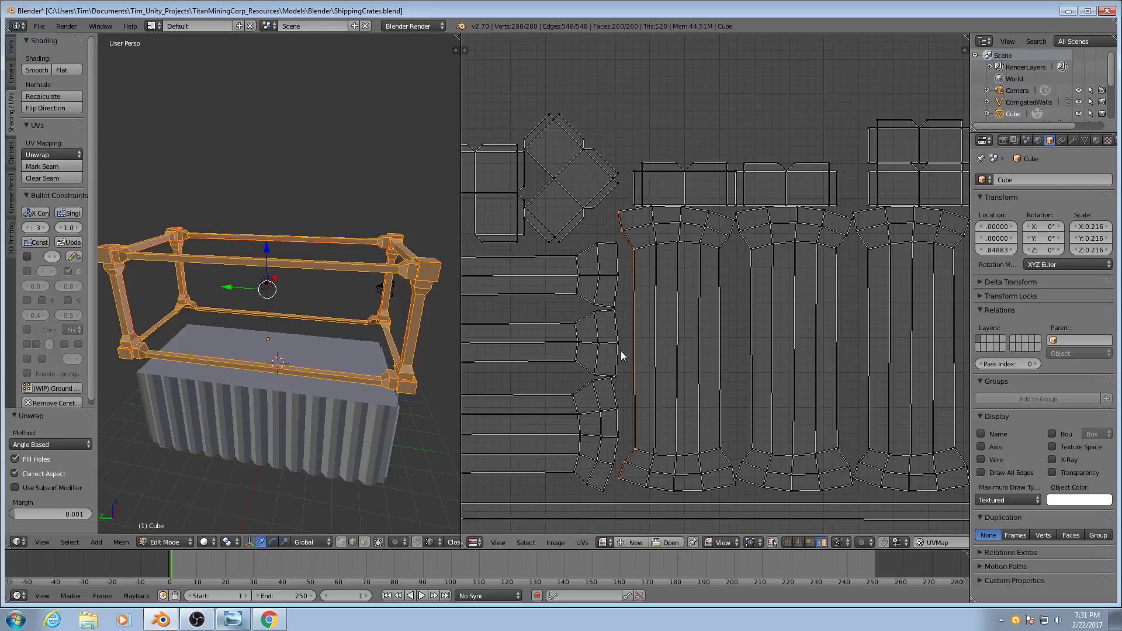
scroll(705, 328, "down", 2)
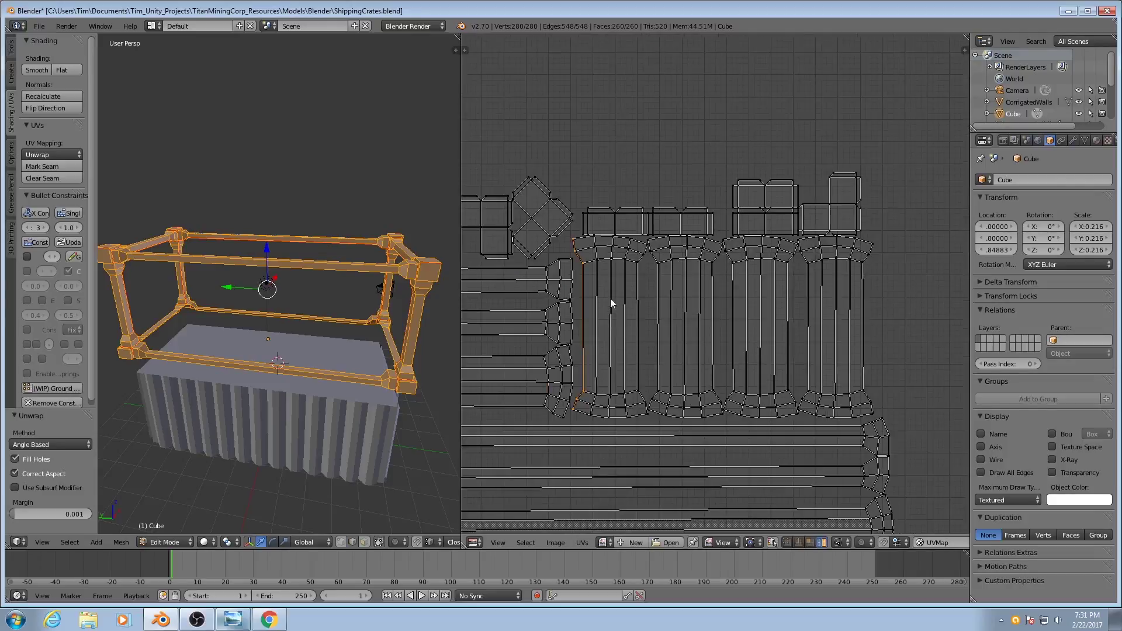
scroll(691, 309, "down", 1)
middle_click_drag(298, 301, 396, 363)
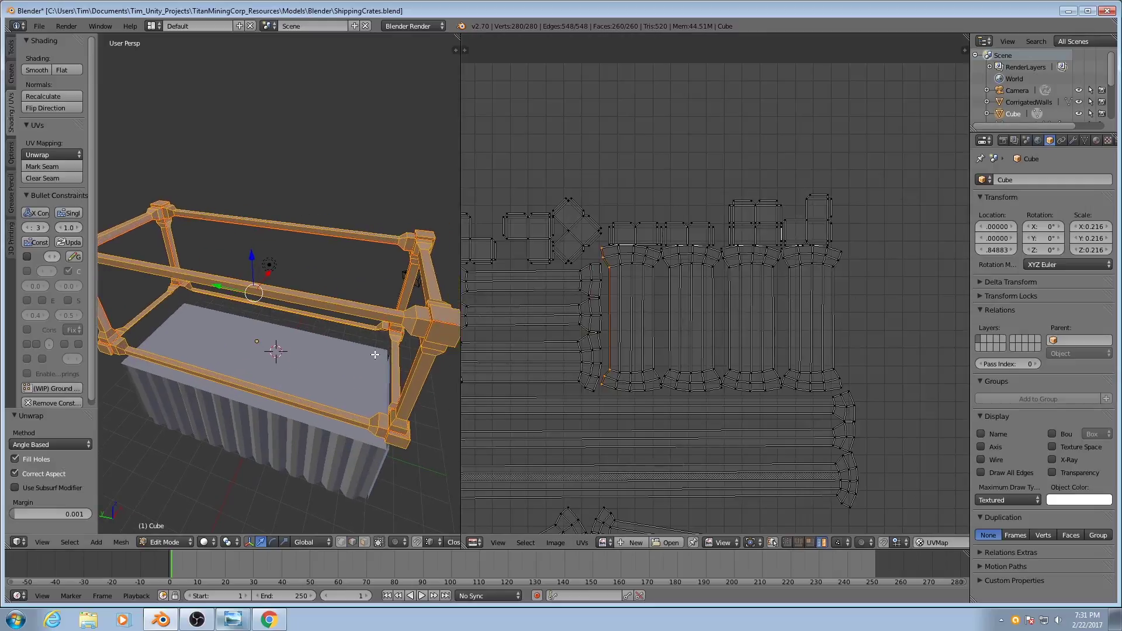